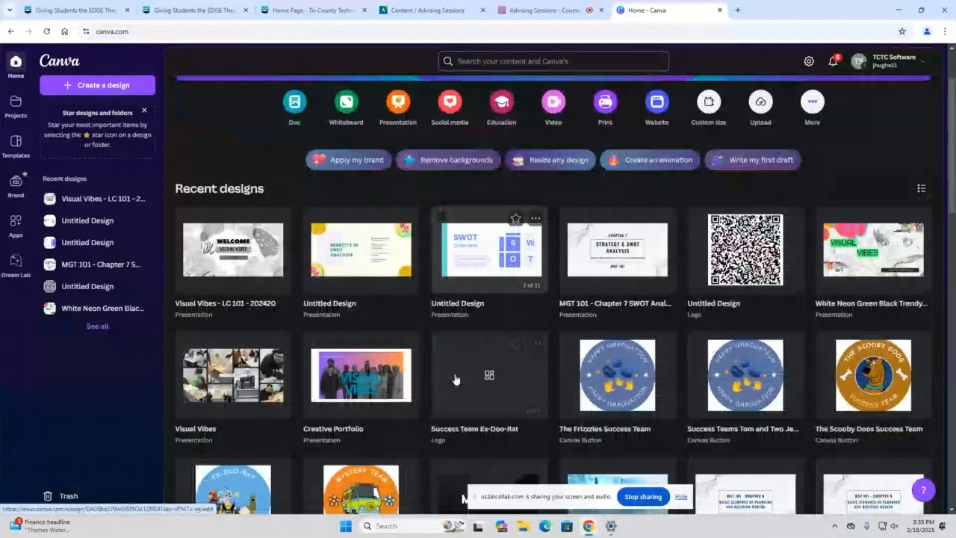
Open the MGT 101 Chapter 7 SWOT Analysis presentation and add a blank page after page 3
scroll(545, 388, up, 2)
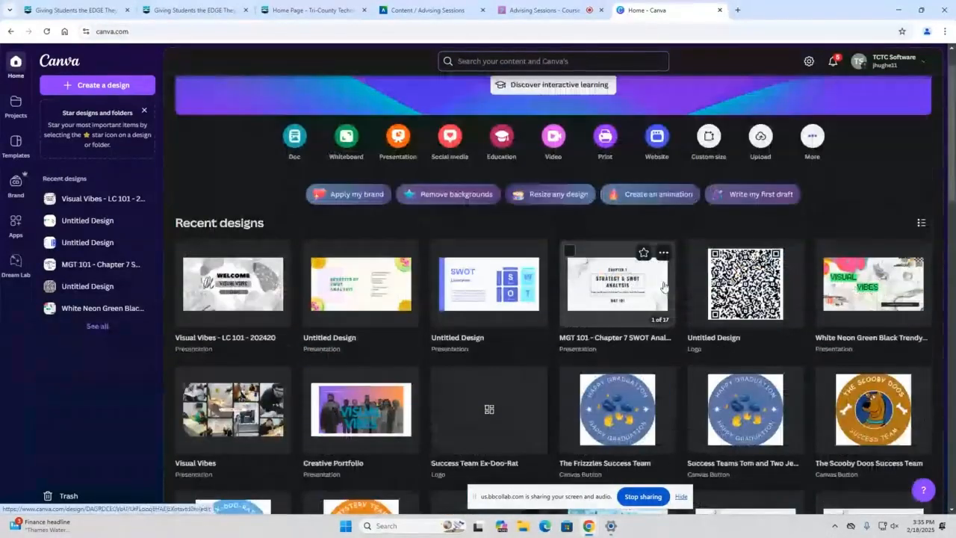
click(664, 286)
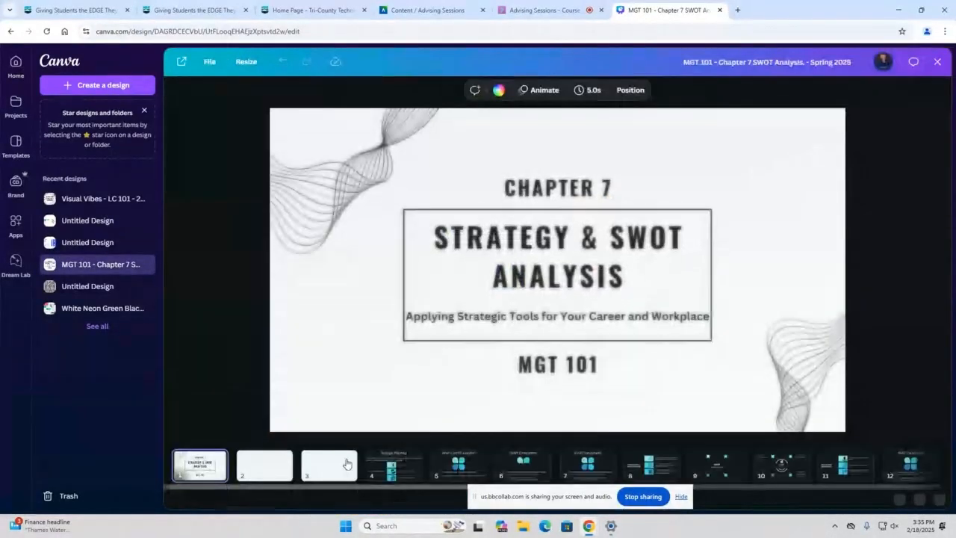
click(284, 460)
click(339, 461)
click(355, 464)
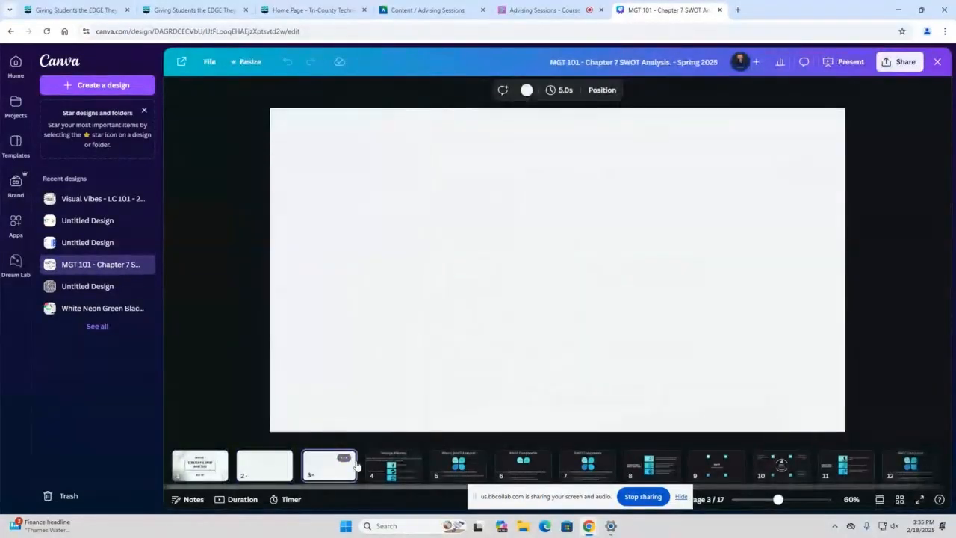
click(364, 457)
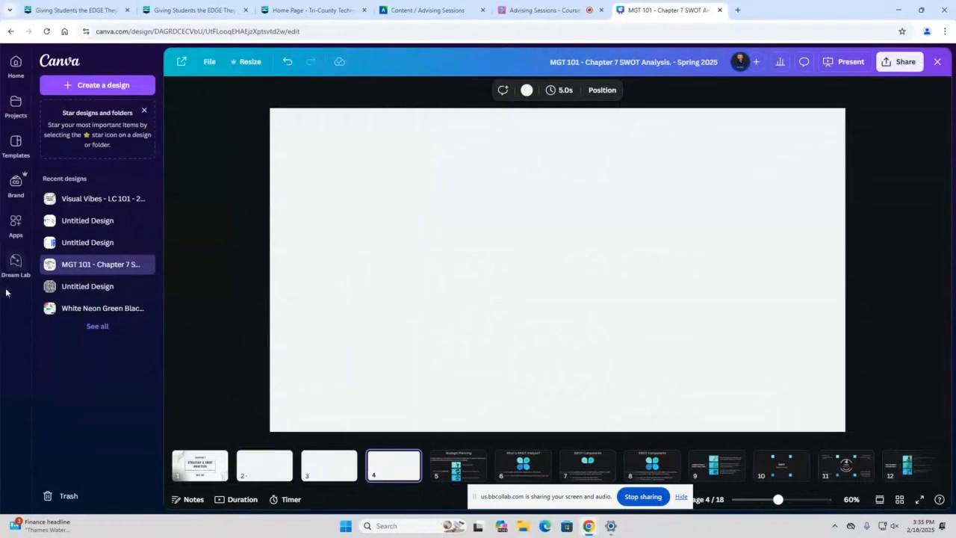
Look through the Apps, Projects and Templates sections and return to the home page
click(16, 224)
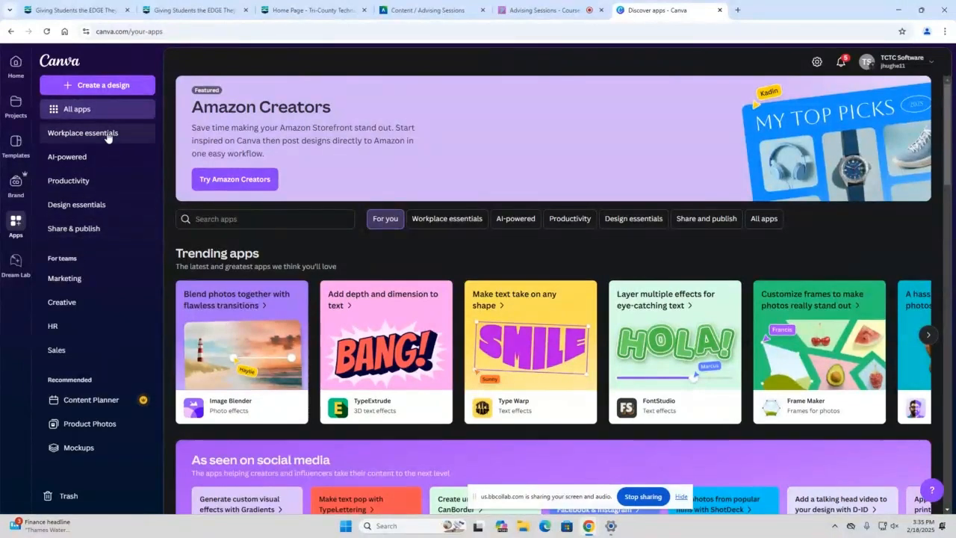
click(16, 68)
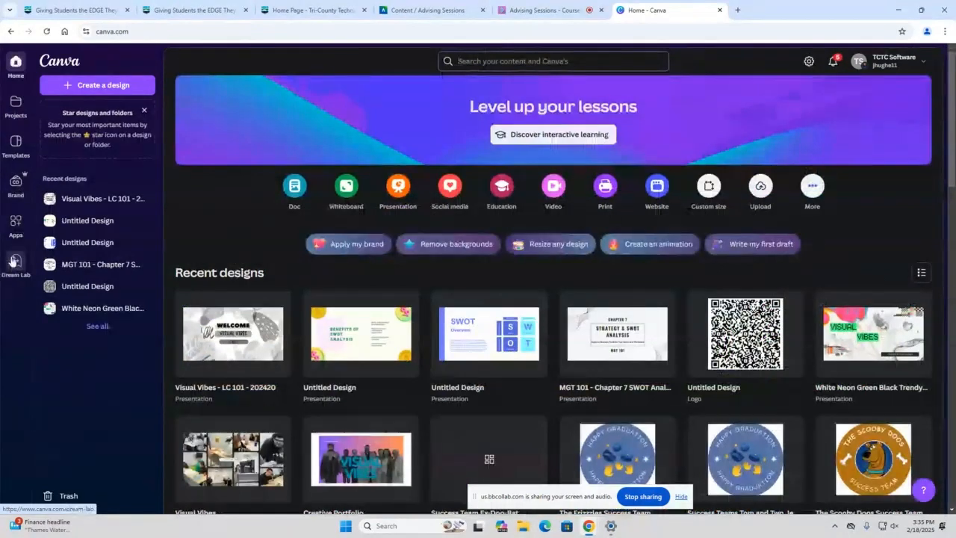
click(16, 105)
click(19, 142)
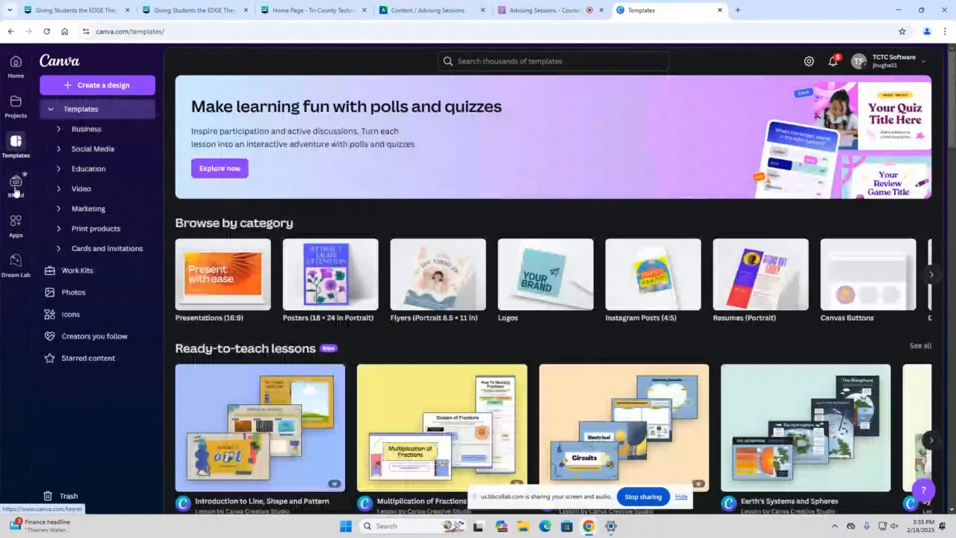
click(17, 78)
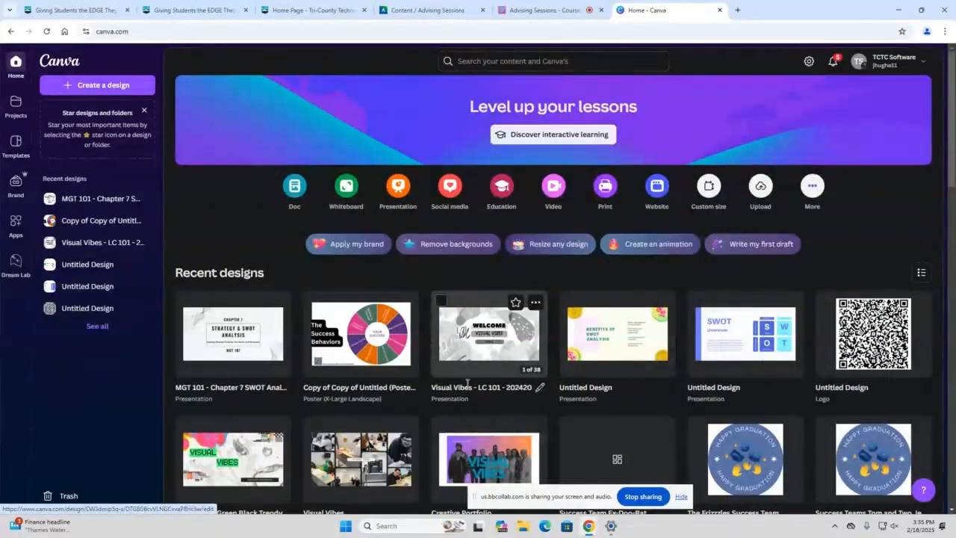
Open the MFG 101 Summer 2024 presentation, add a blank page after page 2 and switch to the full editor
scroll(468, 382, down, 4)
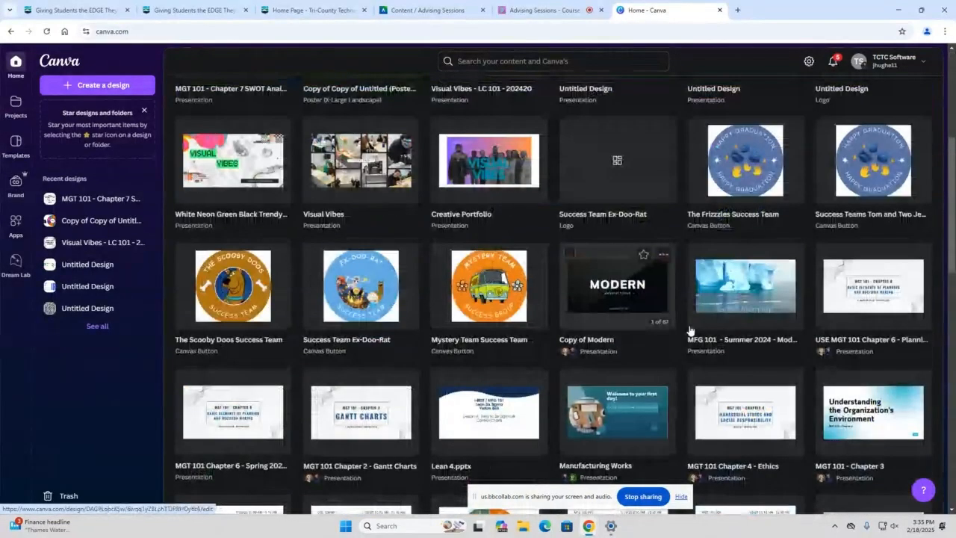
click(725, 292)
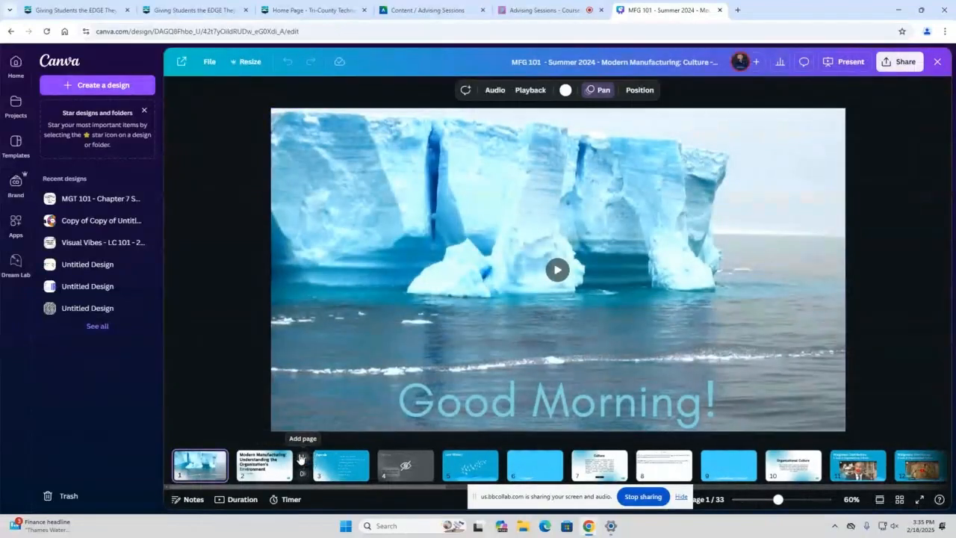
click(301, 464)
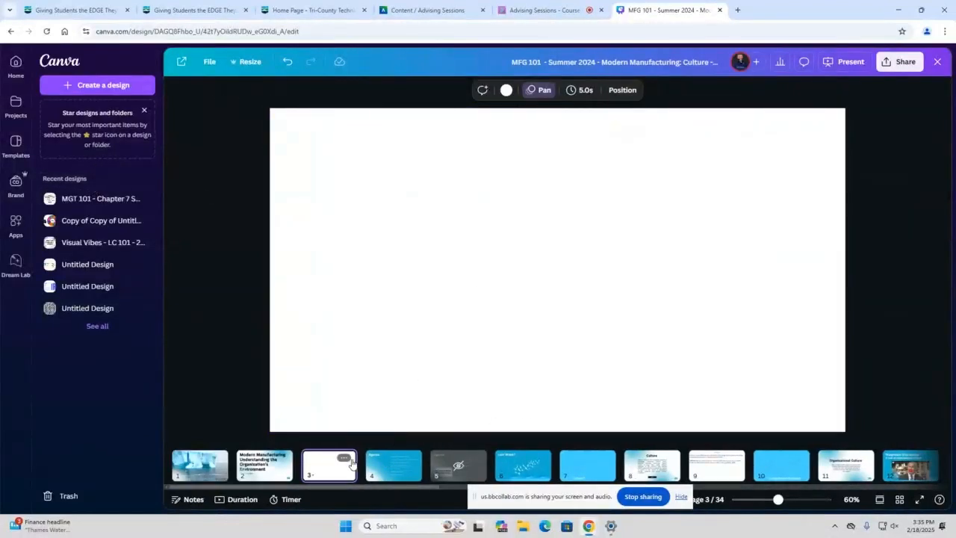
click(487, 275)
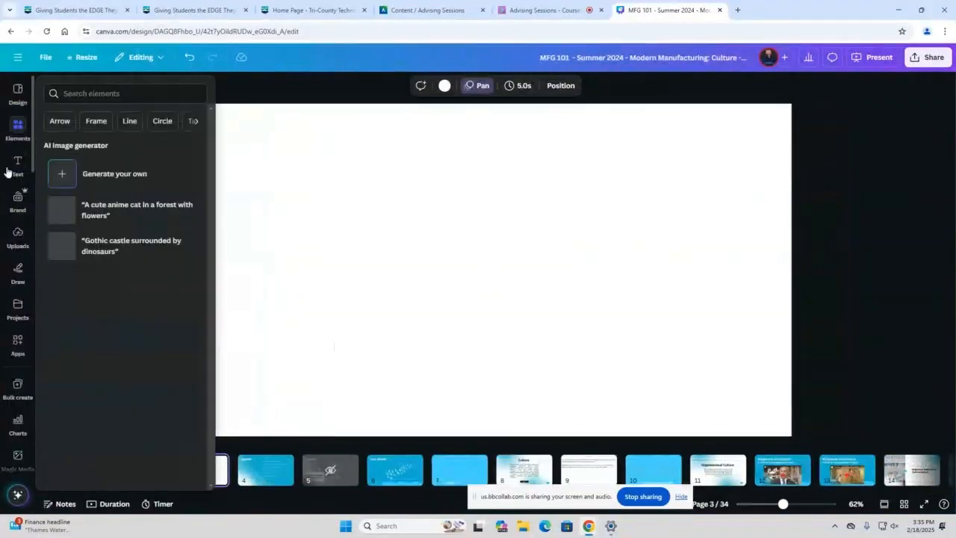
Look through the editor's tools and installed apps and open the YouTube app
scroll(18, 224, down, 4)
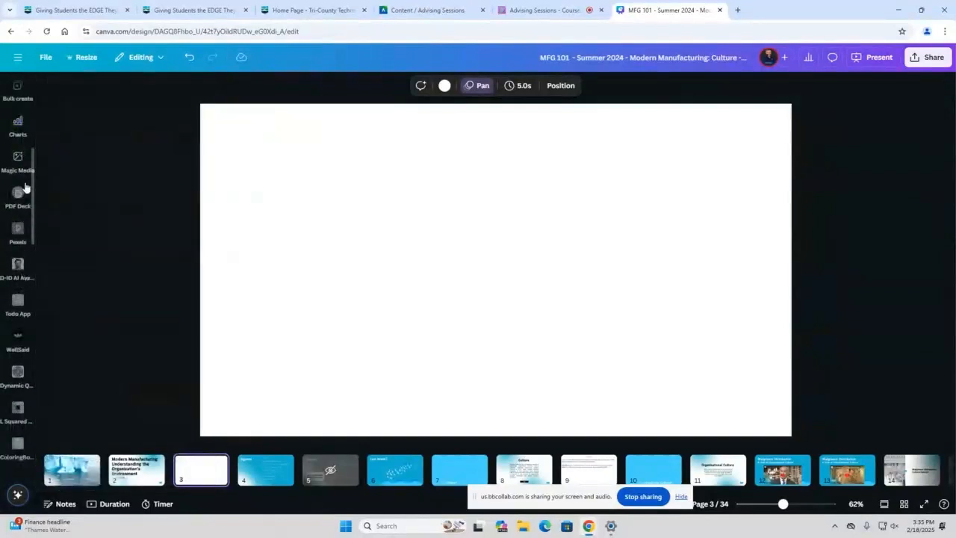
mouse_move(21, 174)
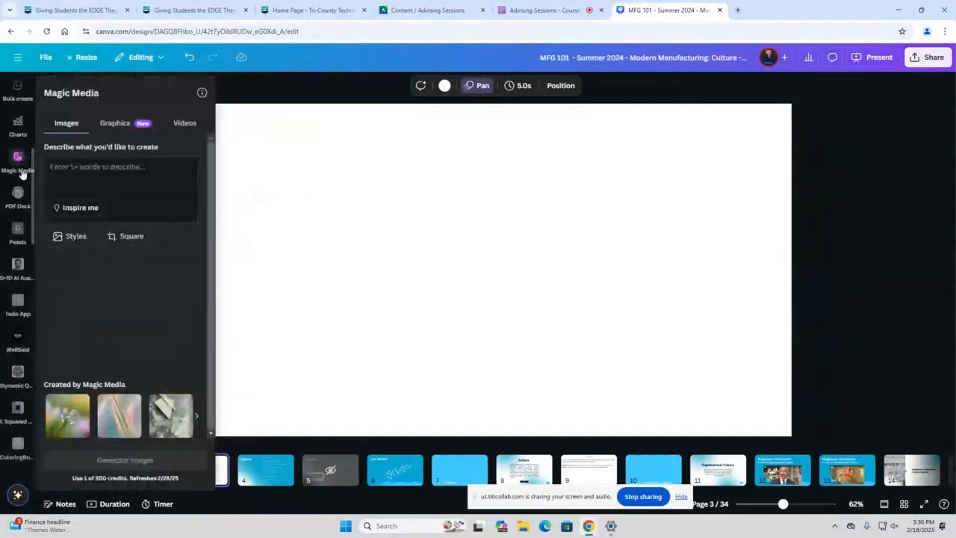
scroll(15, 224, down, 3)
scroll(16, 226, down, 4)
scroll(18, 239, up, 4)
scroll(16, 238, up, 5)
mouse_move(16, 232)
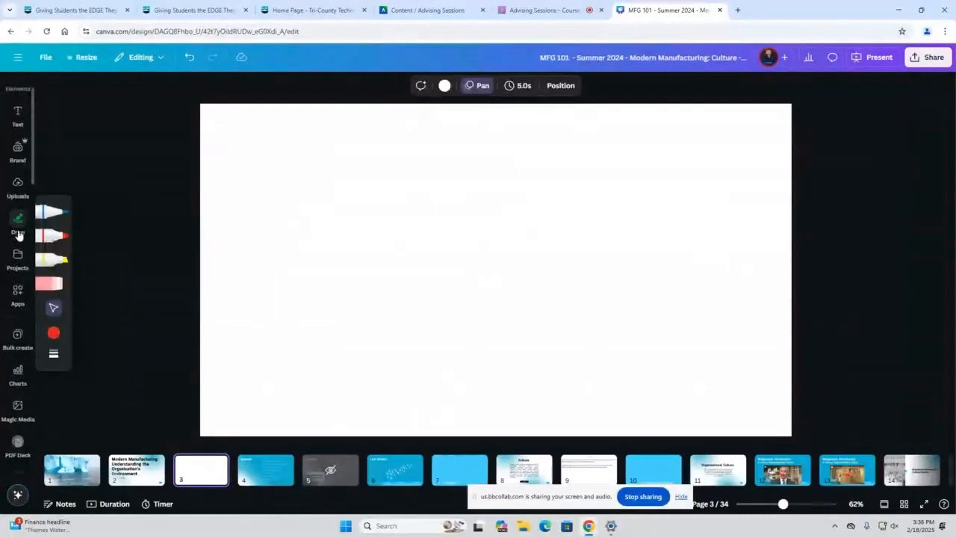
scroll(17, 233, down, 10)
scroll(18, 239, down, 5)
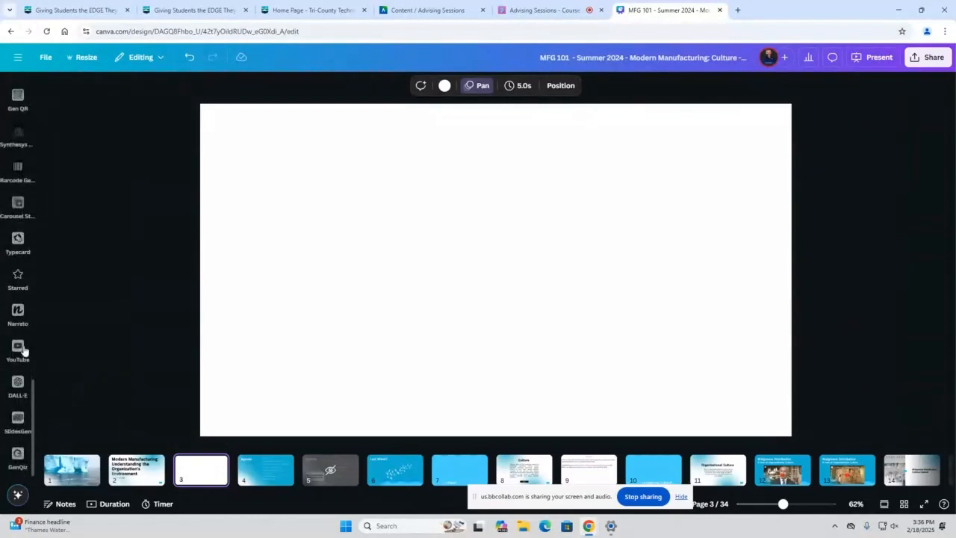
click(18, 347)
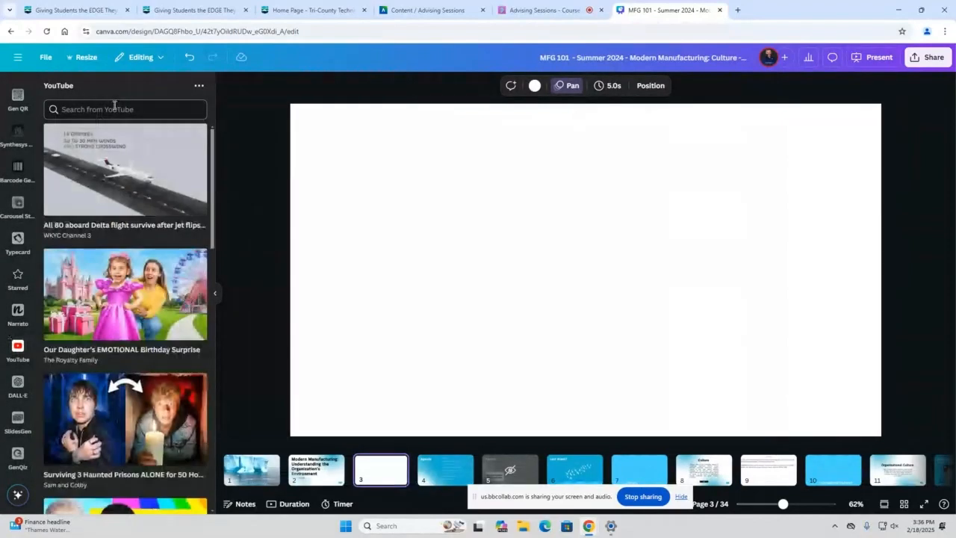
Search YouTube for "porche manufacturing" and place the Porsche 911 PRODUCTION - German CAR FACTORY video on blank page 3
text(jp)
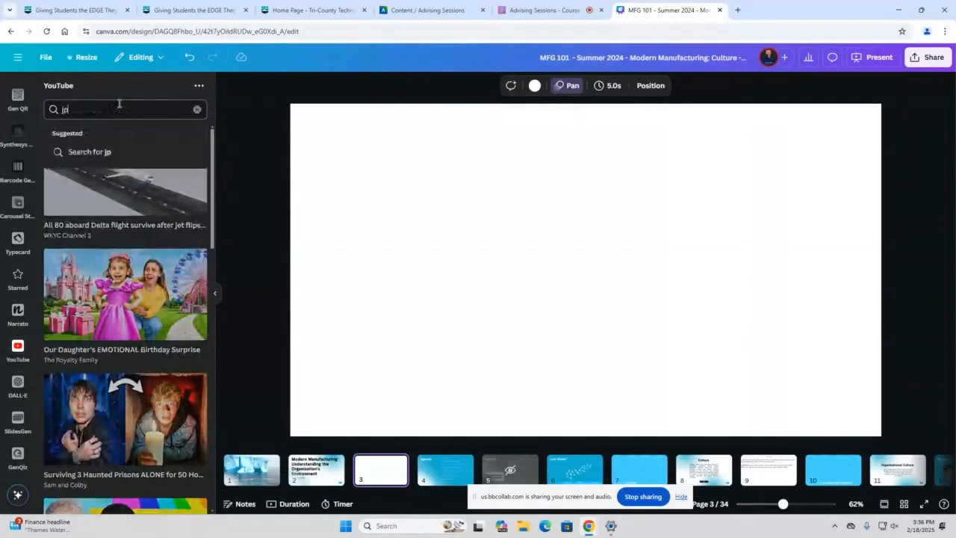
key(BackSpace)
key(BackSpace)
text(pr)
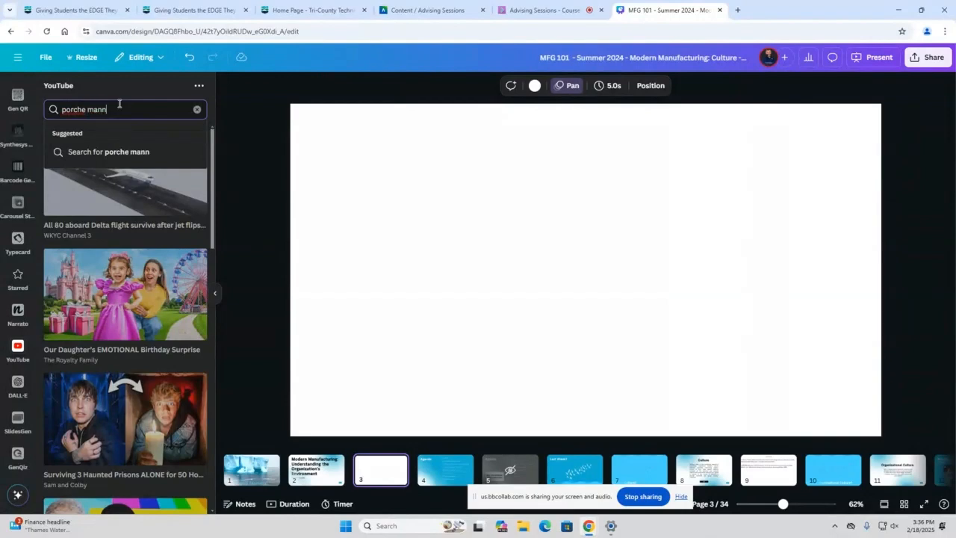
text(orche manufacturing)
key(Return)
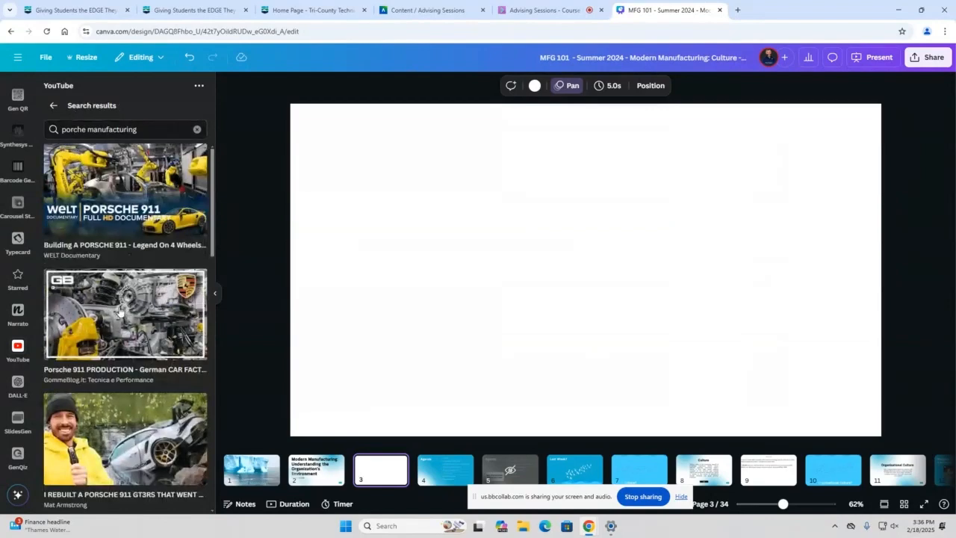
drag(376, 304, 339, 301)
drag(491, 275, 652, 170)
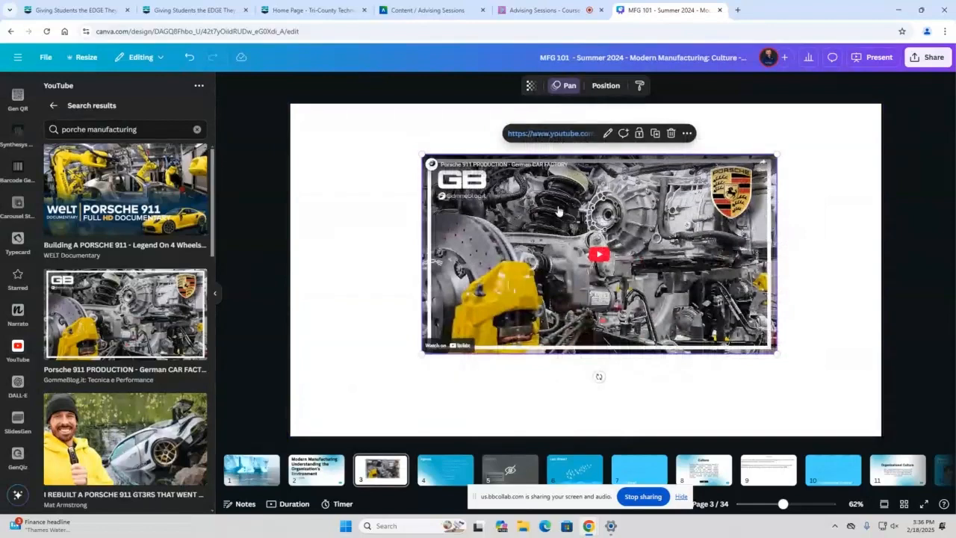
Preview the embedded Porsche video in full screen, return to the editor and clear the YouTube search text
click(599, 256)
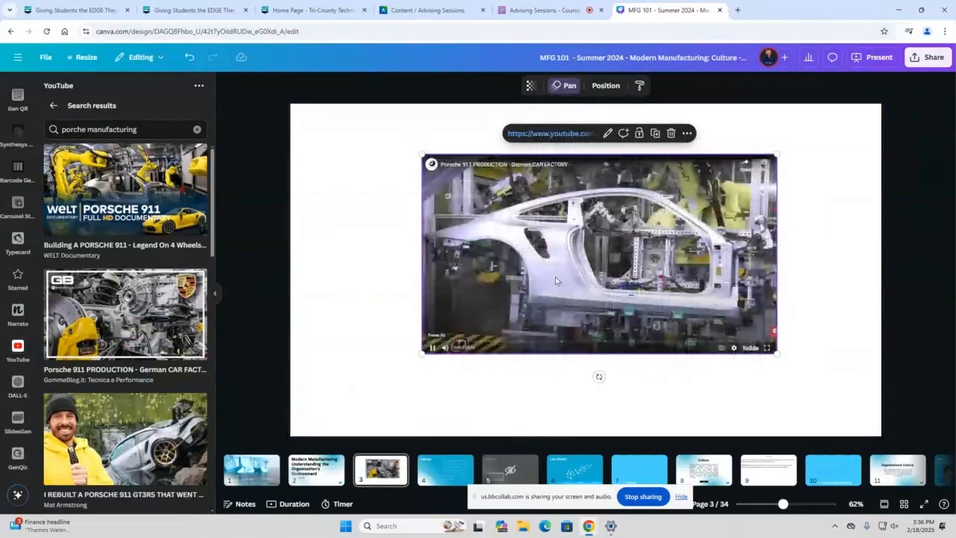
click(767, 347)
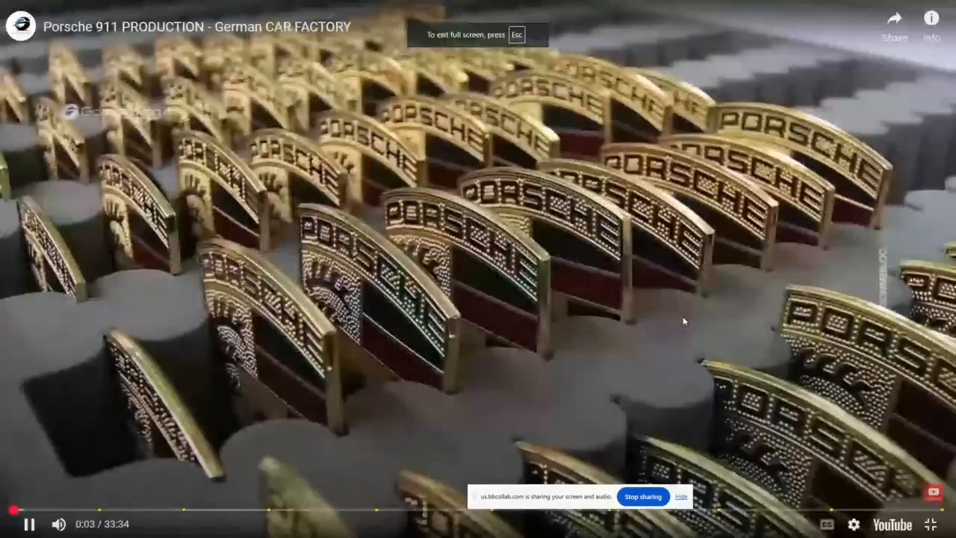
key(Escape)
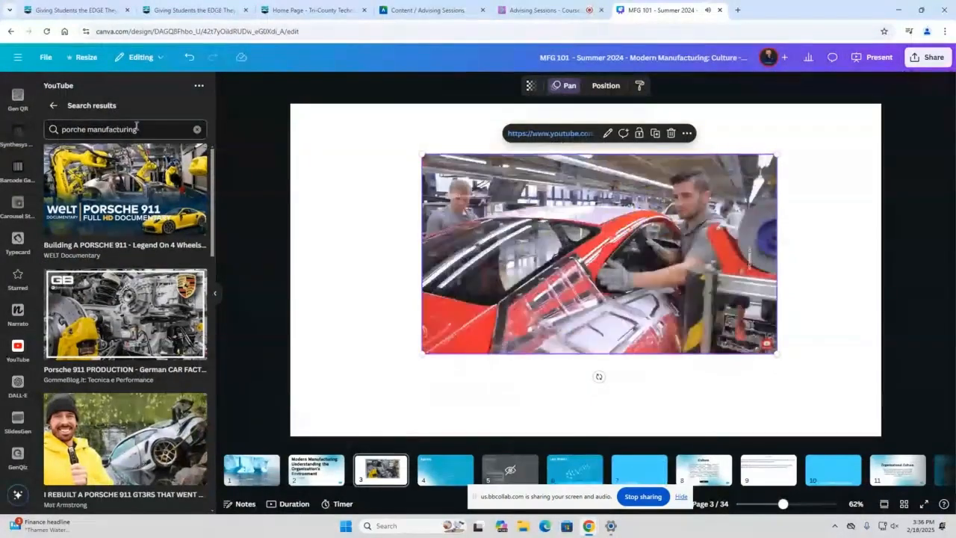
drag(139, 130, 21, 134)
key(BackSpace)
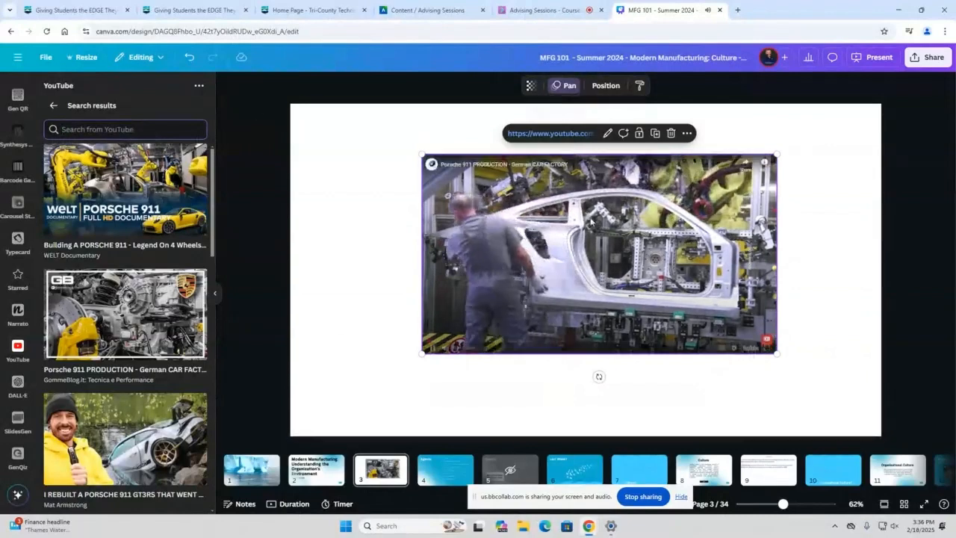
Enlarge the embedded video toward the page's upper-right corner and resume its playback
click(442, 212)
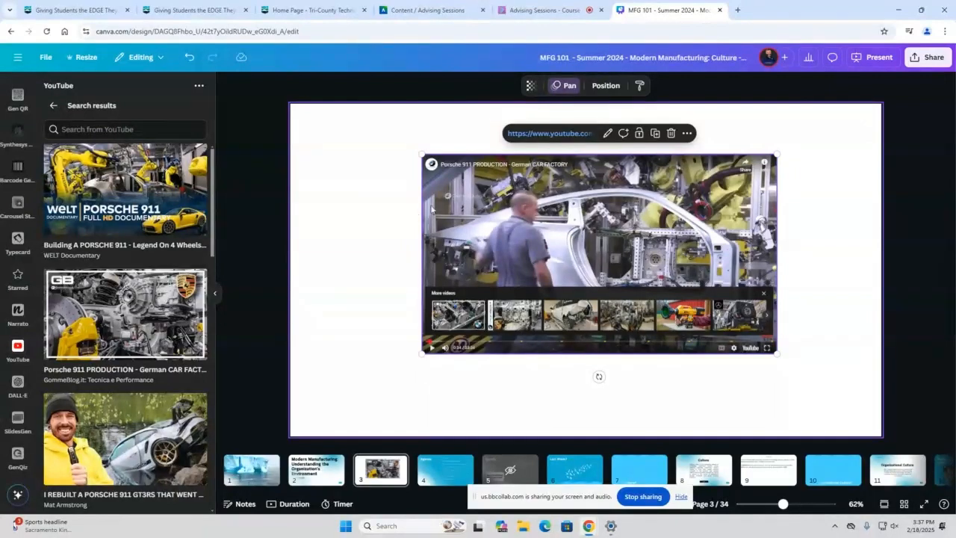
drag(777, 154, 829, 124)
scroll(4, 179, down, 5)
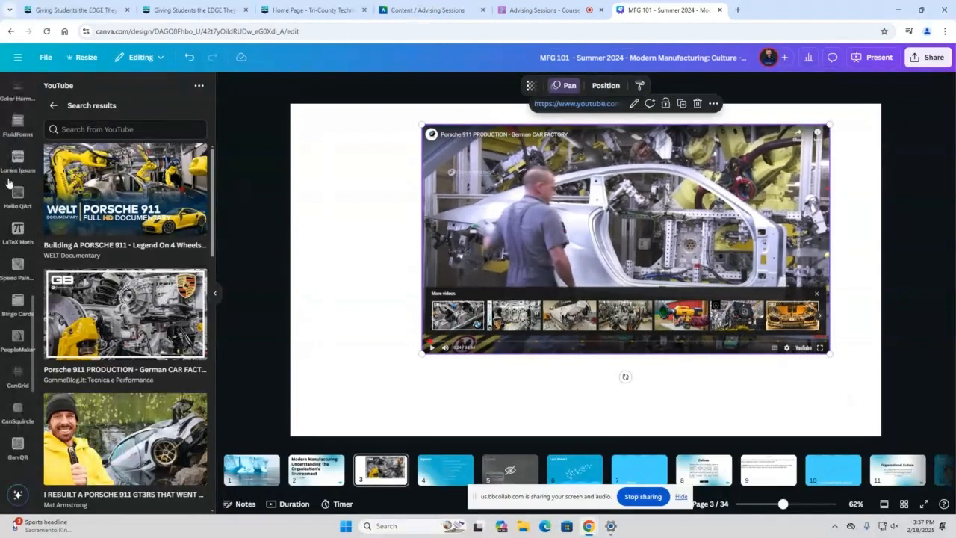
scroll(6, 168, up, 1)
scroll(7, 165, up, 10)
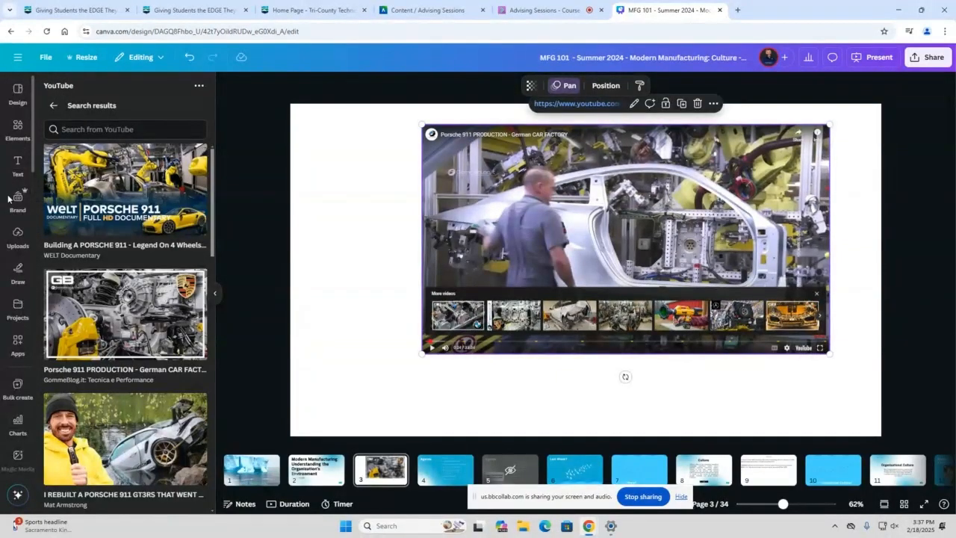
click(625, 239)
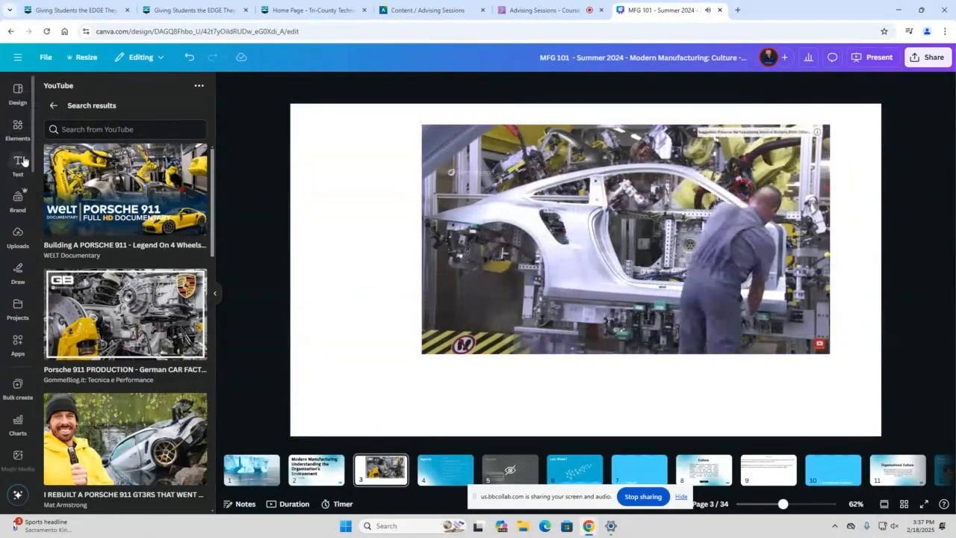
Search the elements for "frame", add a circular frame to page 3 and shift the video to the right of it
click(18, 127)
click(165, 90)
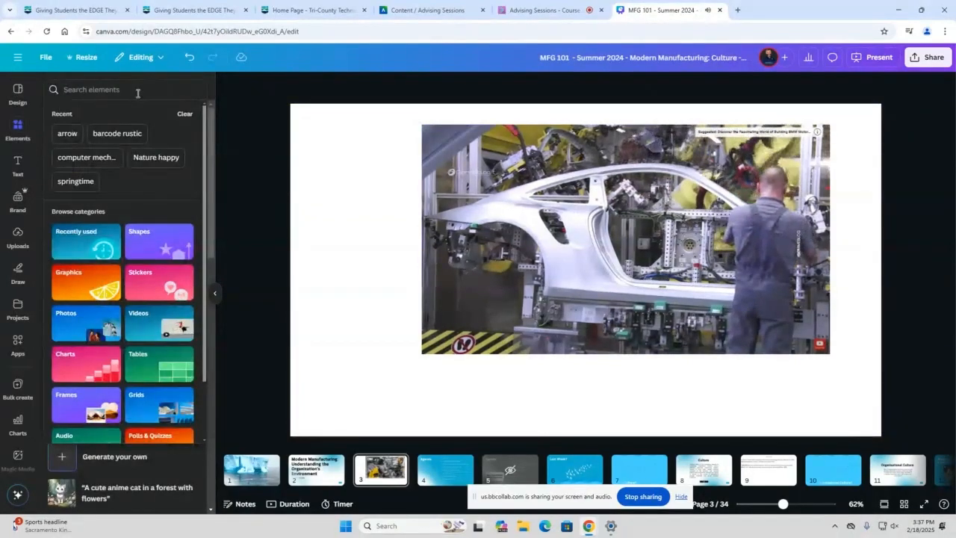
text(frame)
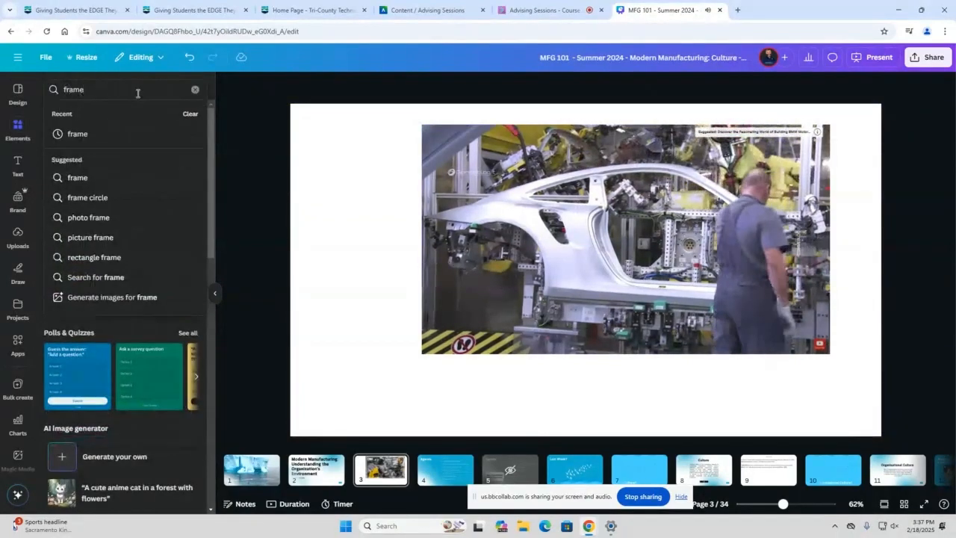
key(Return)
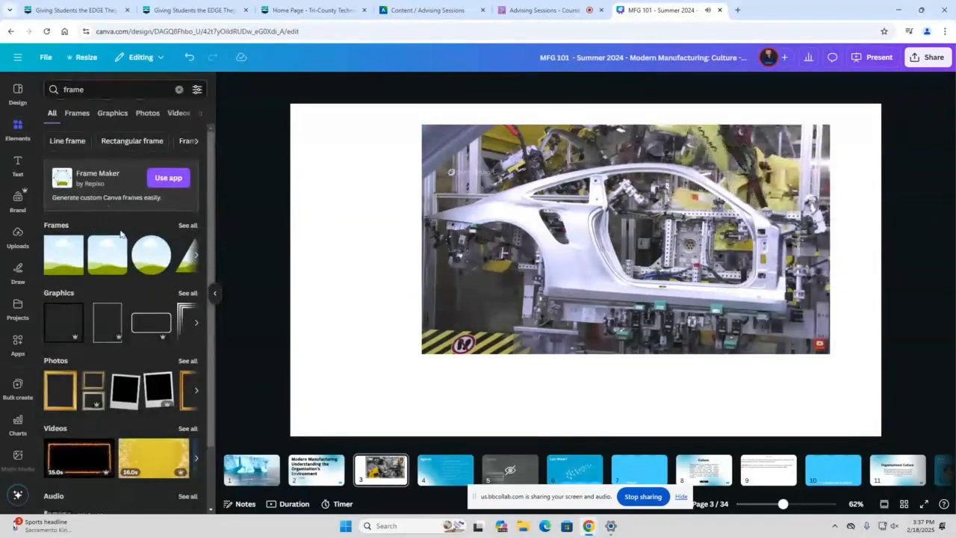
drag(150, 254, 424, 218)
drag(671, 202, 737, 202)
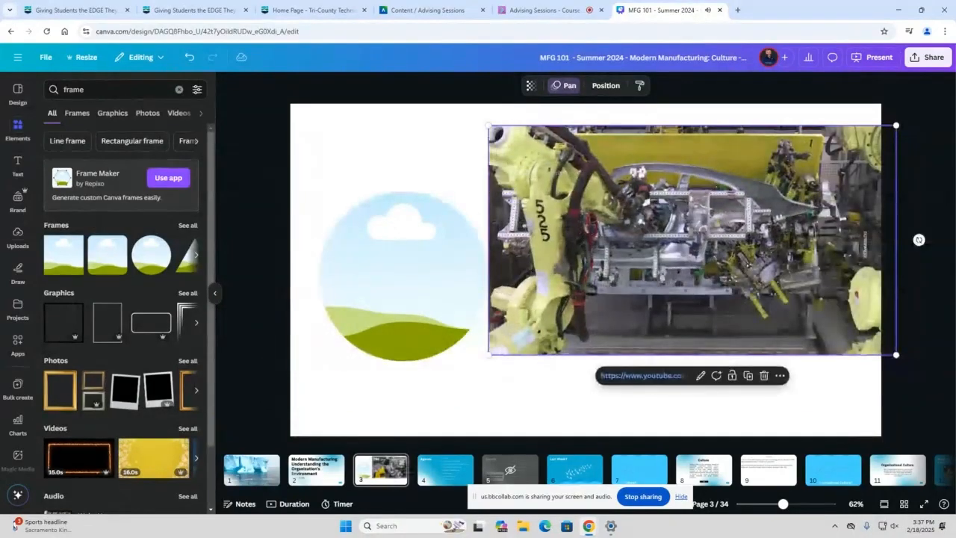
Look through the previously uploaded images
click(16, 233)
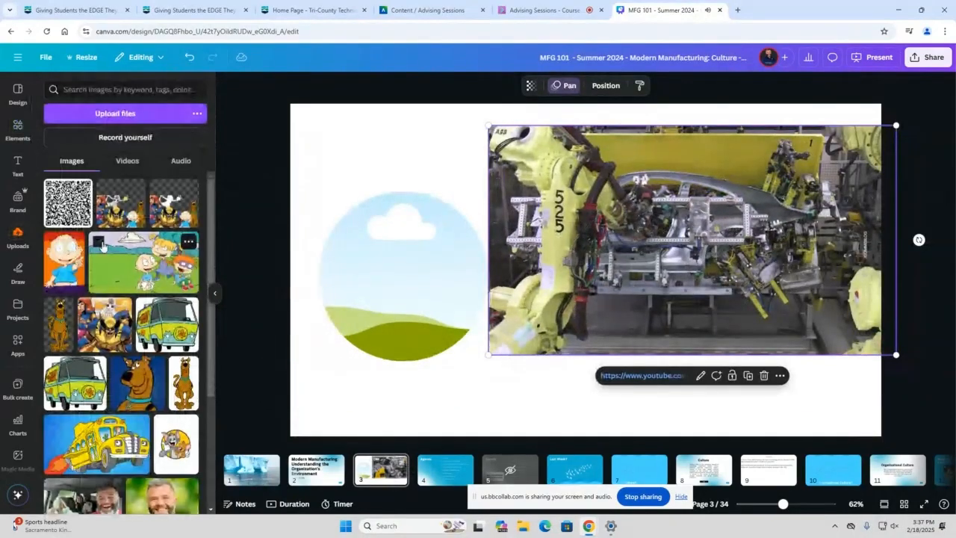
scroll(103, 245, down, 6)
scroll(104, 245, down, 3)
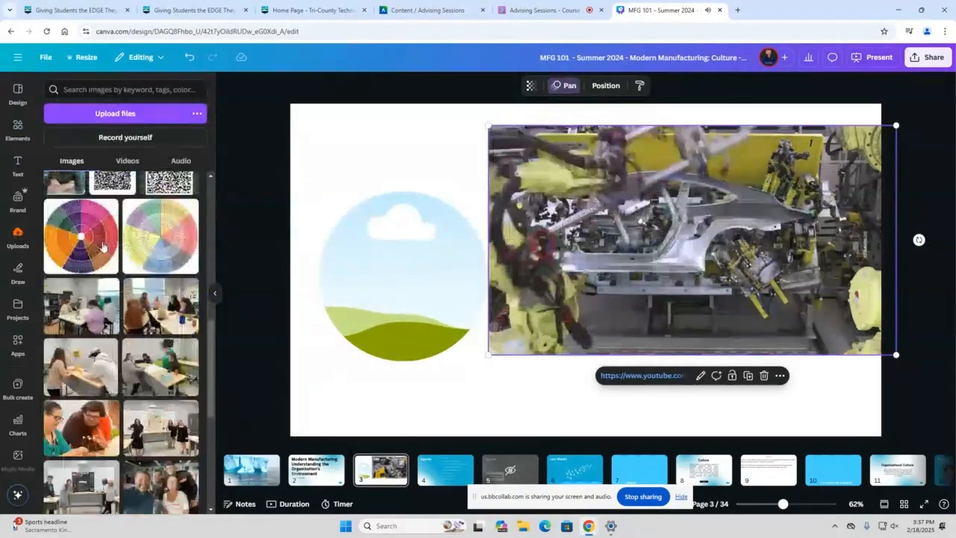
scroll(103, 245, down, 10)
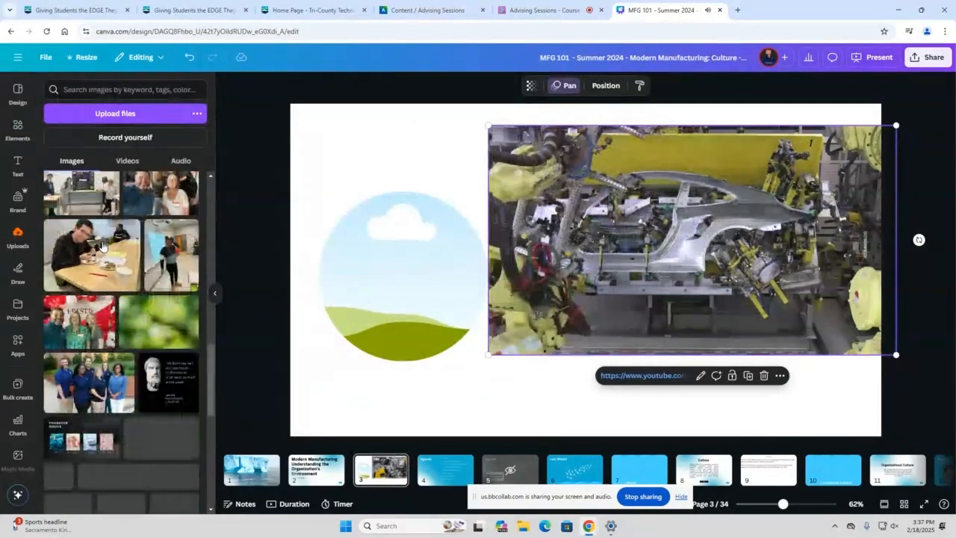
scroll(104, 246, down, 10)
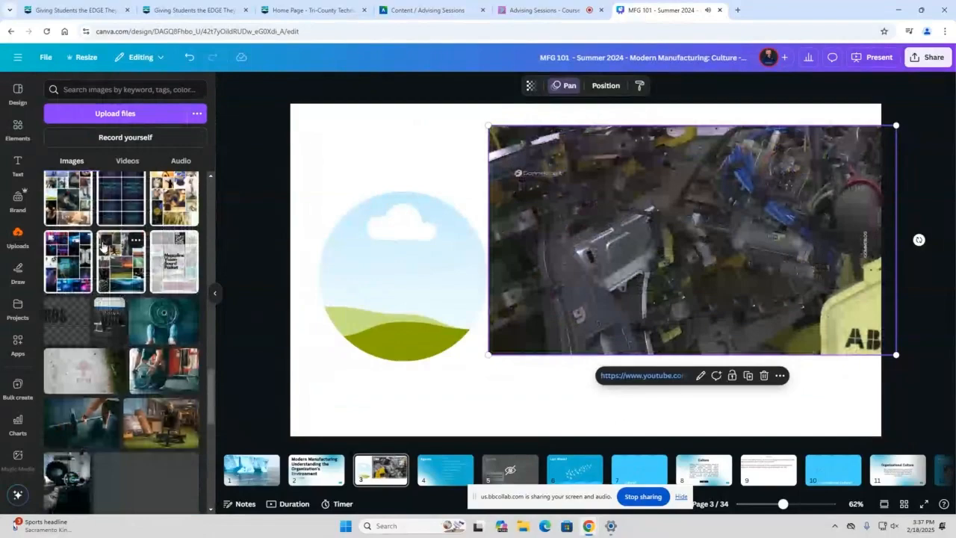
scroll(103, 246, up, 10)
Fill the circular frame on page 3 with the uploaded "GREAT WORK!" video
click(126, 161)
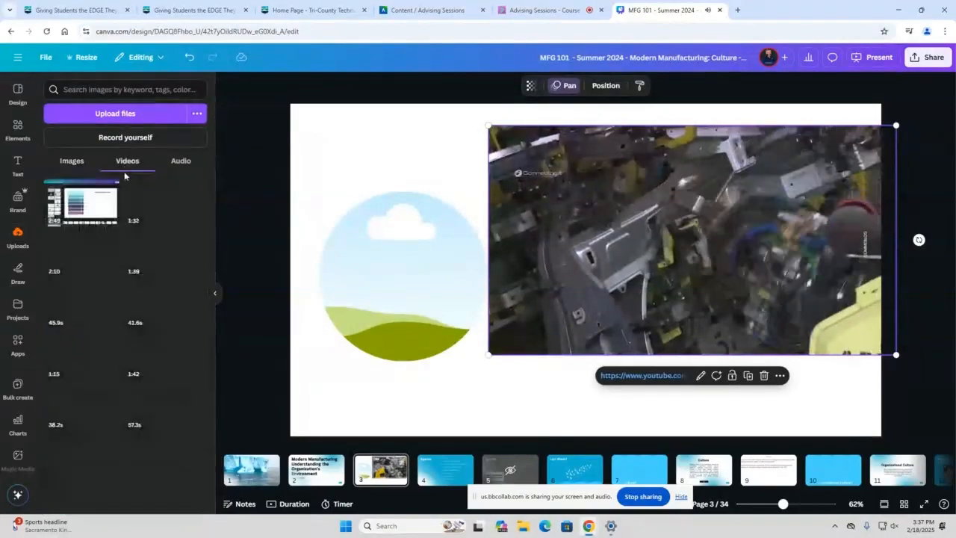
scroll(96, 299, down, 5)
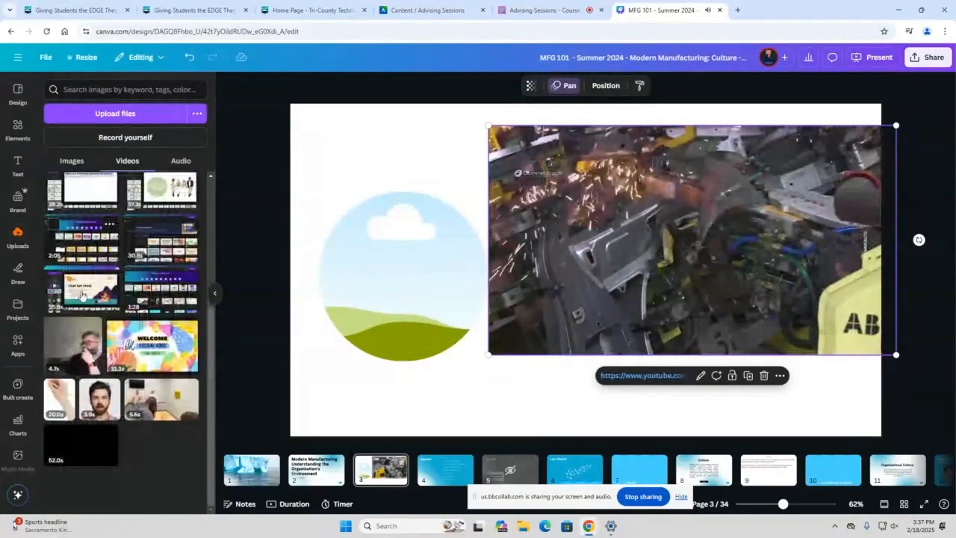
scroll(96, 297, up, 3)
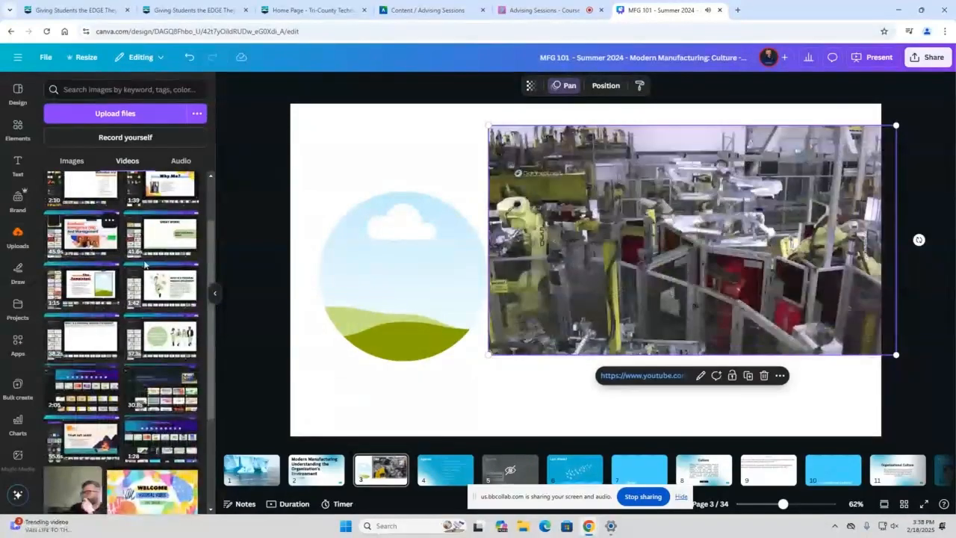
drag(152, 241, 381, 249)
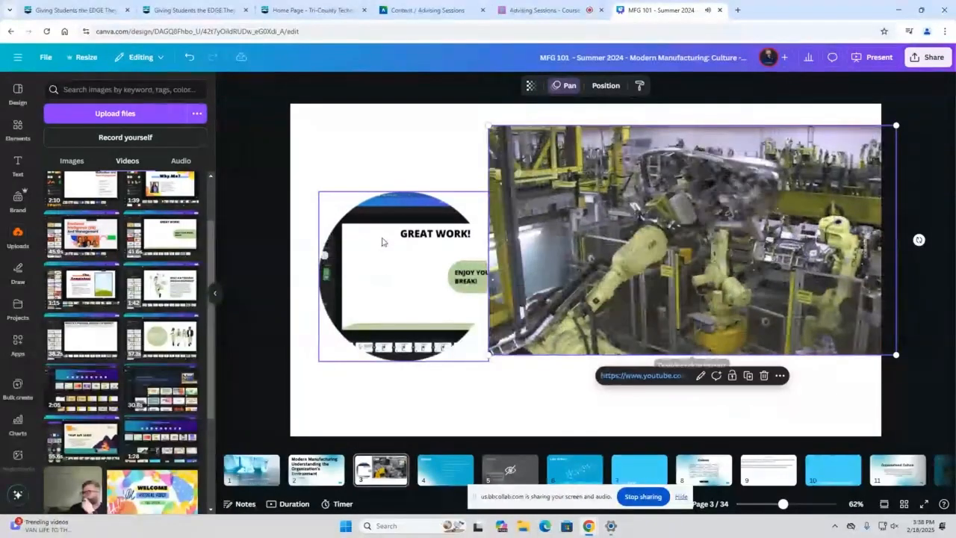
Delete the filled circular frame and the embedded Porsche video, clearing page 3
click(381, 241)
key(Delete)
key(Delete)
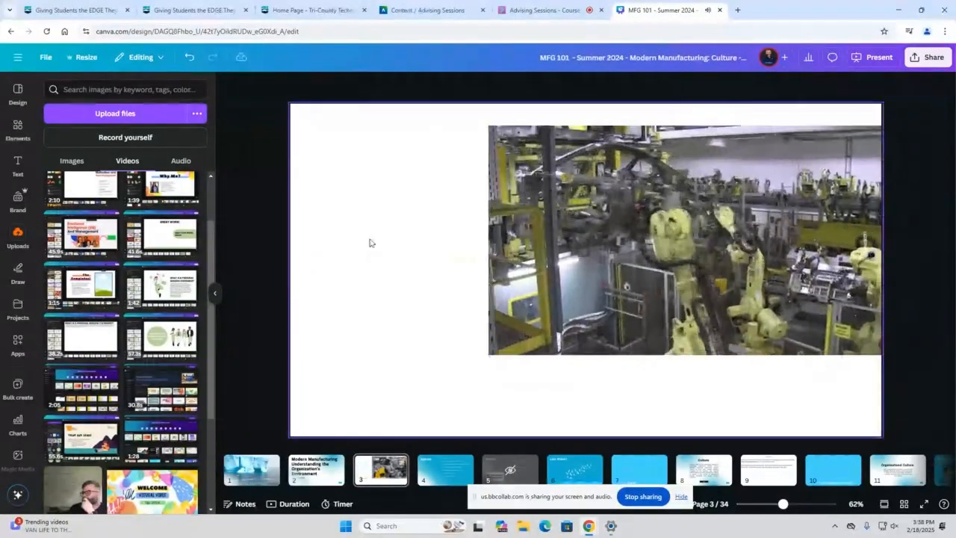
drag(577, 203, 483, 204)
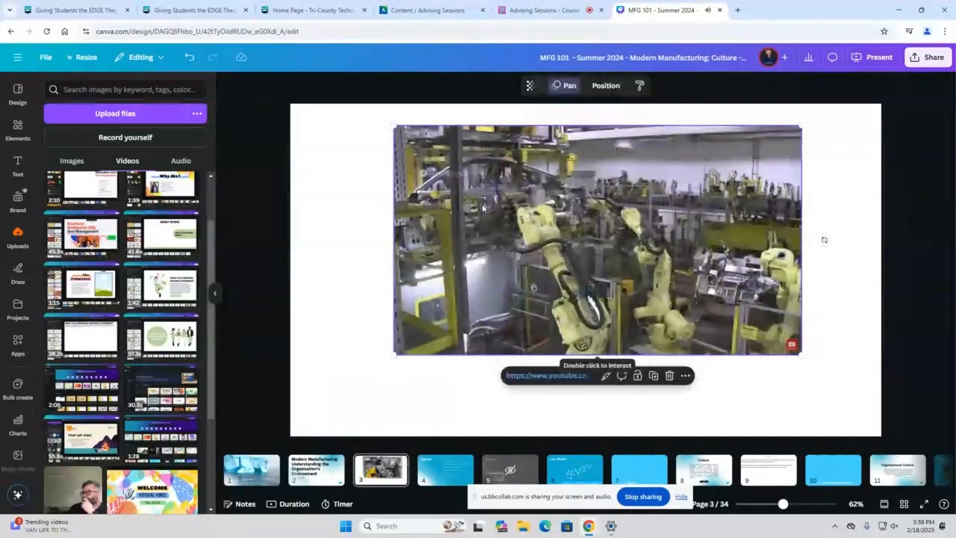
key(Delete)
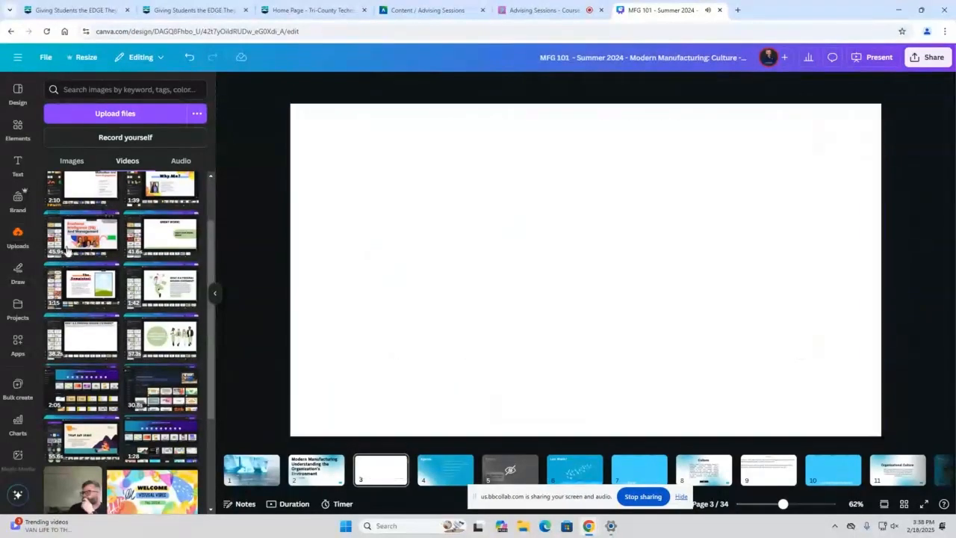
Open the full set of frame elements, try a circular frame on page 3 and delete it
click(17, 129)
scroll(152, 249, down, 1)
click(190, 178)
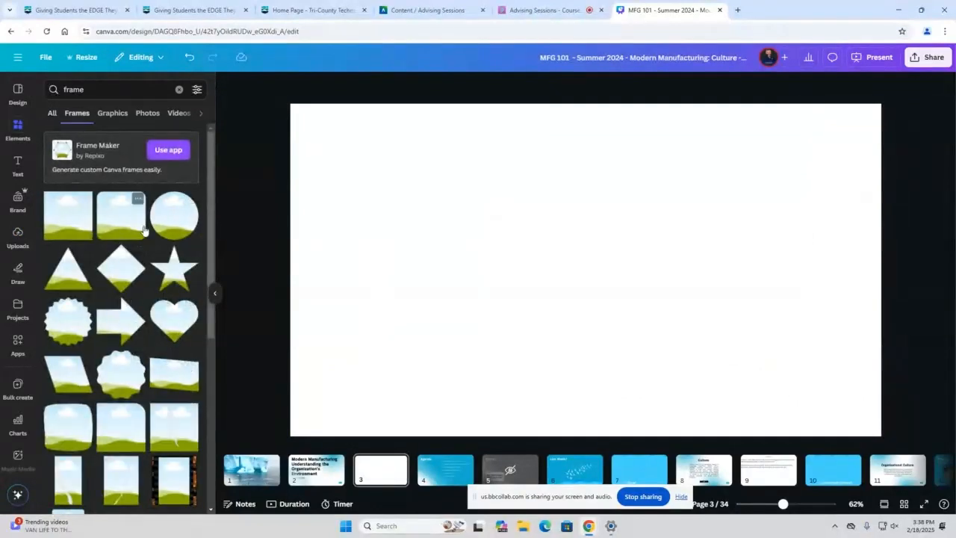
drag(169, 221, 485, 194)
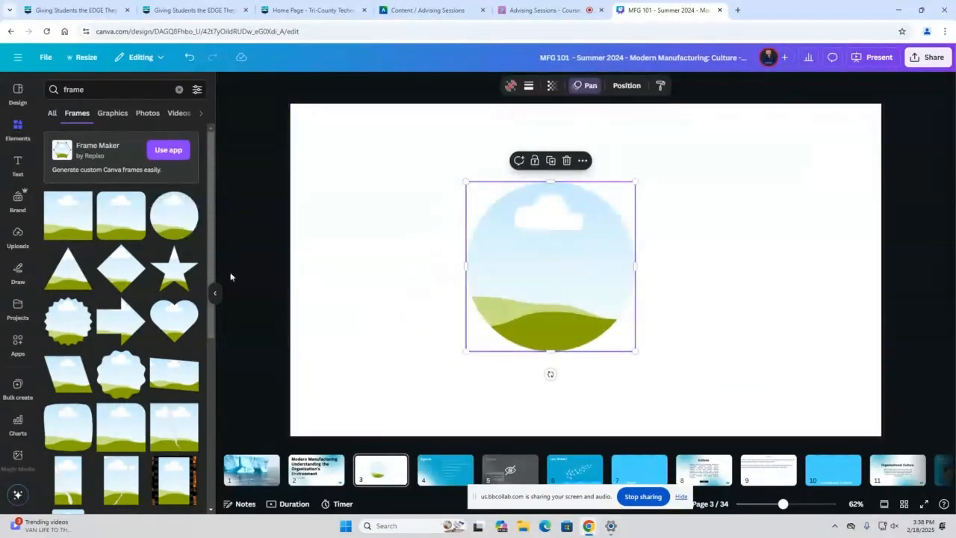
key(Delete)
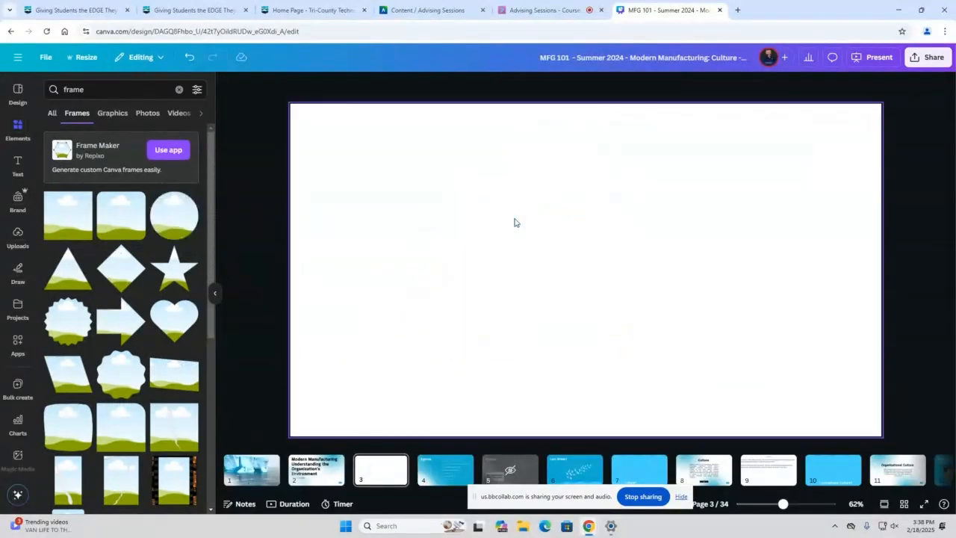
Add a star-shaped frame to page 3 and try to fill it with the YouTube video "Building A PORSCHE 911 - Legend On 4 Wheels"
click(184, 276)
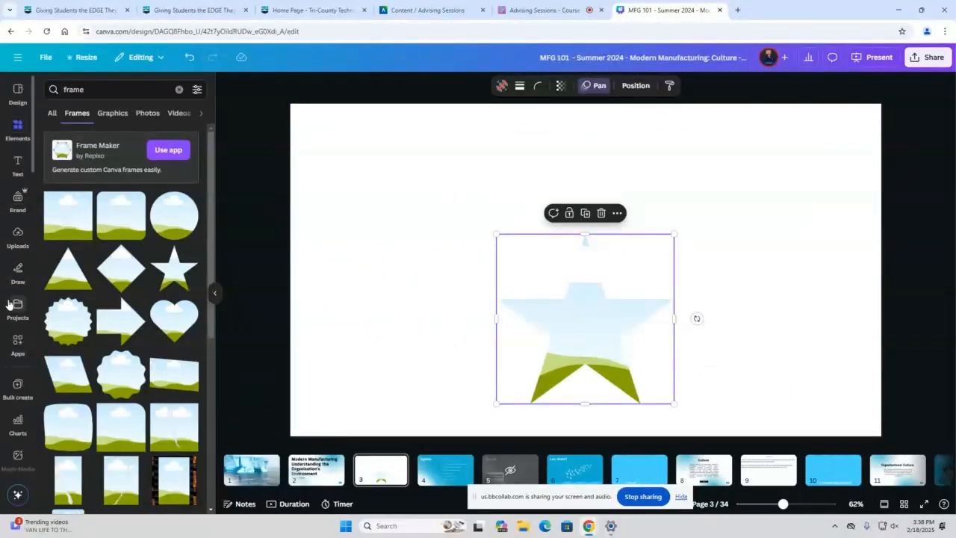
scroll(12, 306, down, 5)
scroll(13, 323, down, 5)
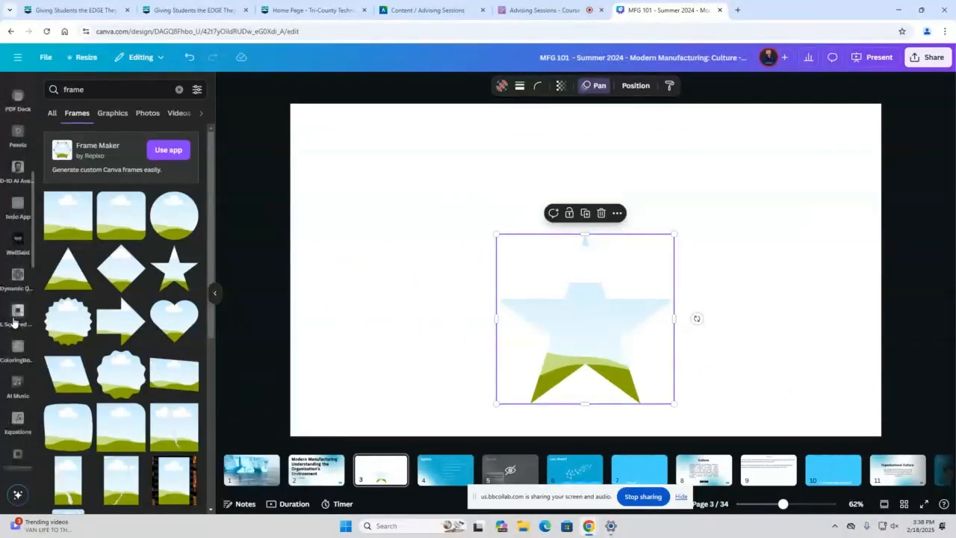
scroll(15, 330, down, 5)
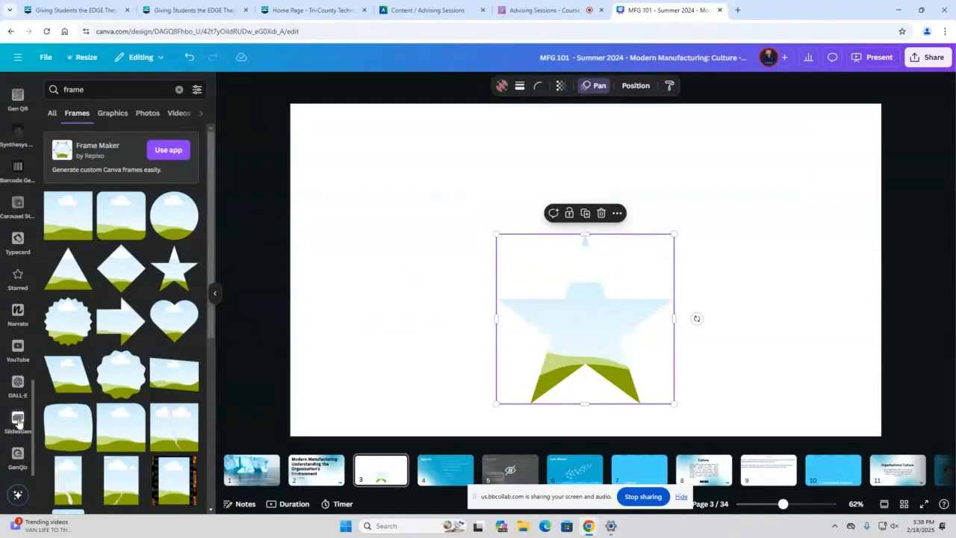
click(19, 348)
drag(130, 179, 528, 216)
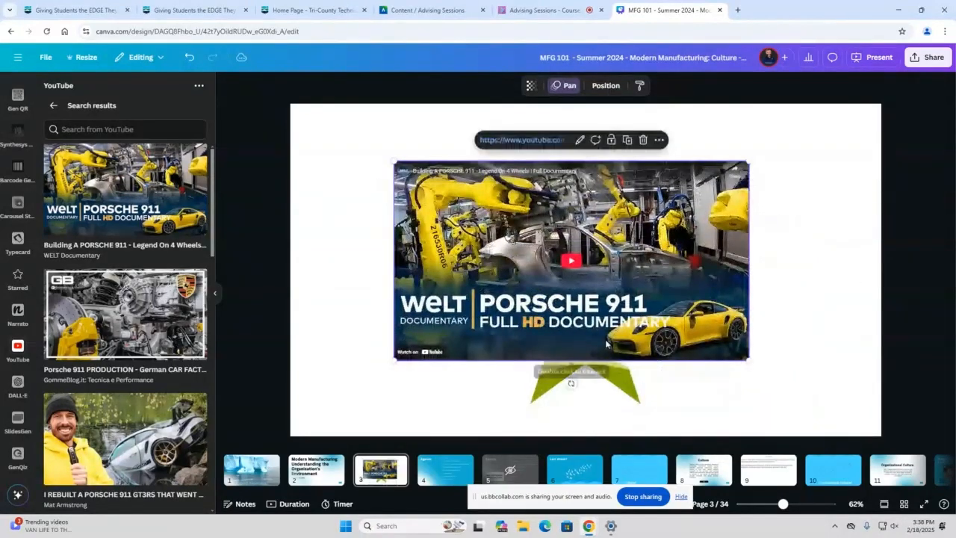
Delete the star frame and the Porsche 911 documentary video from page 3
click(572, 383)
key(Delete)
click(528, 290)
key(Delete)
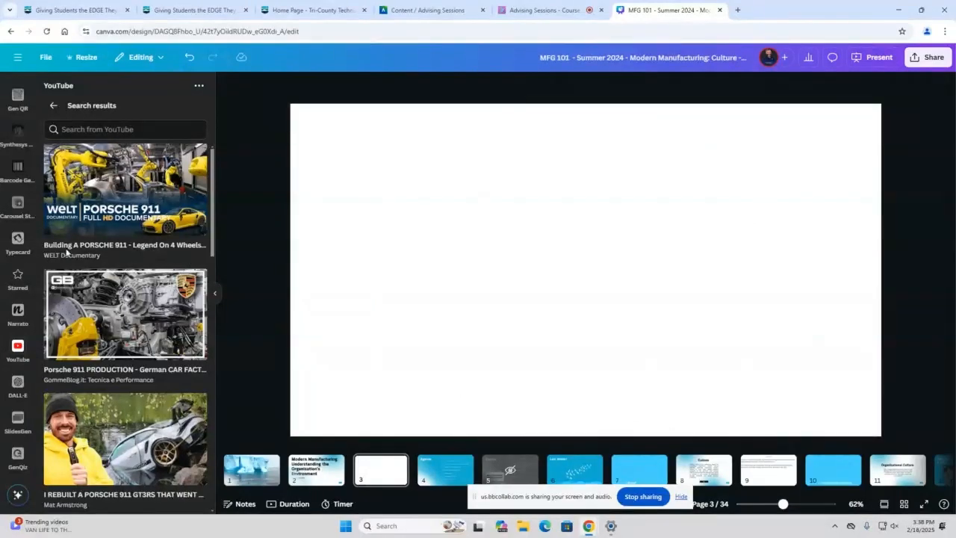
Generate DALL·E images from the description "a bear eating cake on the moon"
click(19, 381)
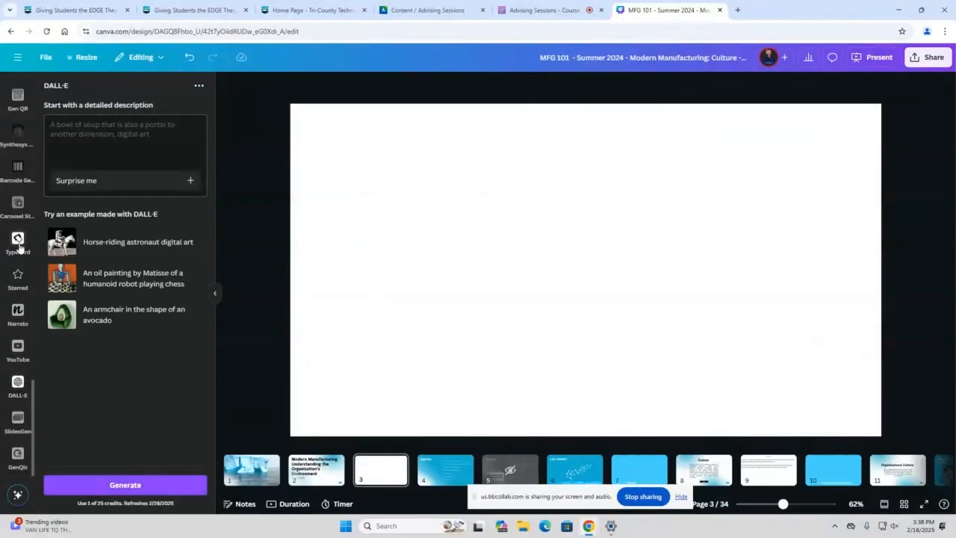
click(97, 149)
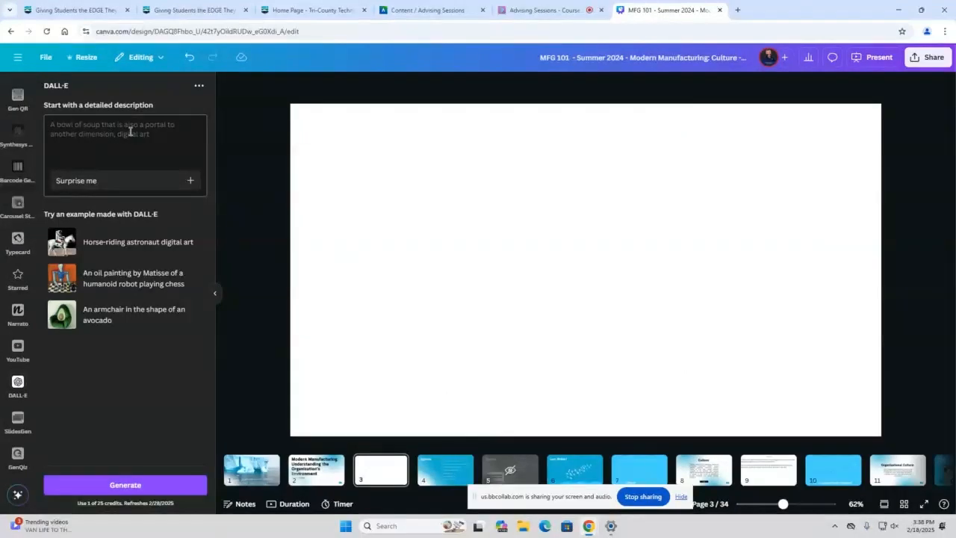
text(a)
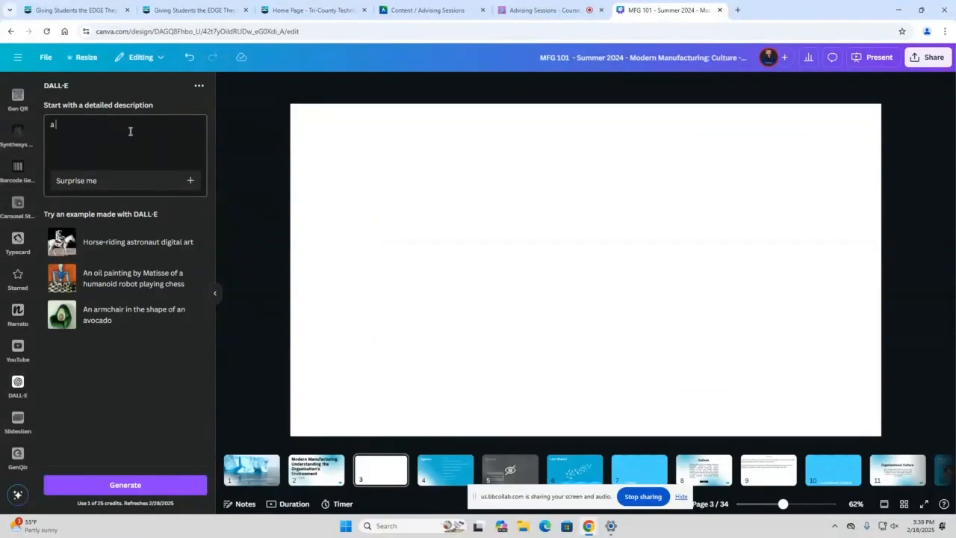
text( bear eating cake on the moon)
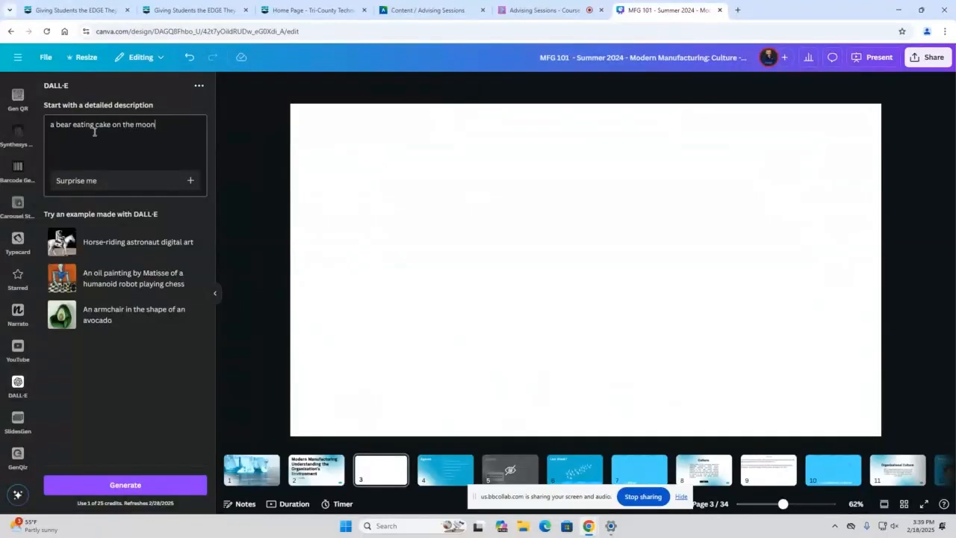
click(121, 486)
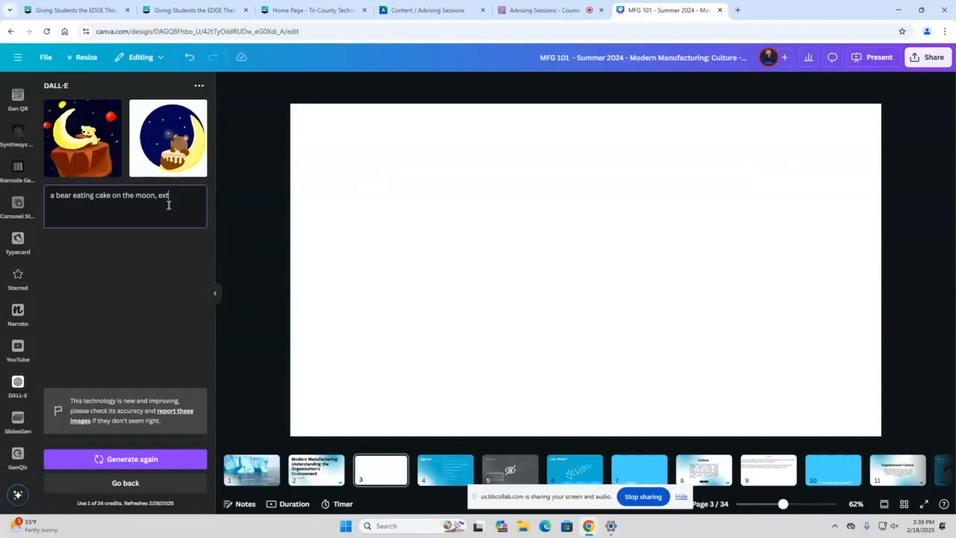
Regenerate the images from "a bear eating cake on the moon, extremely realistic", and place one result on page 3 before deleting it
text(mely realistic)
click(132, 458)
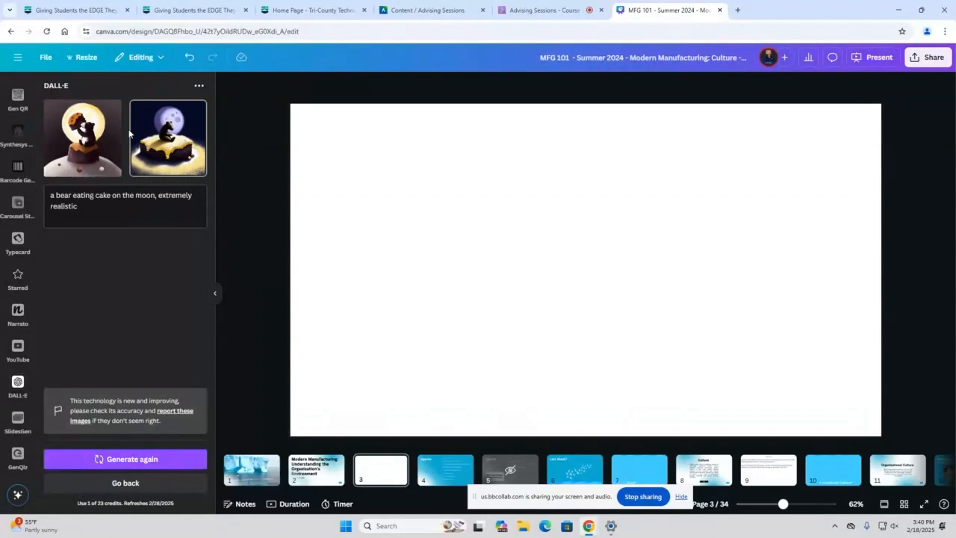
drag(339, 141, 502, 160)
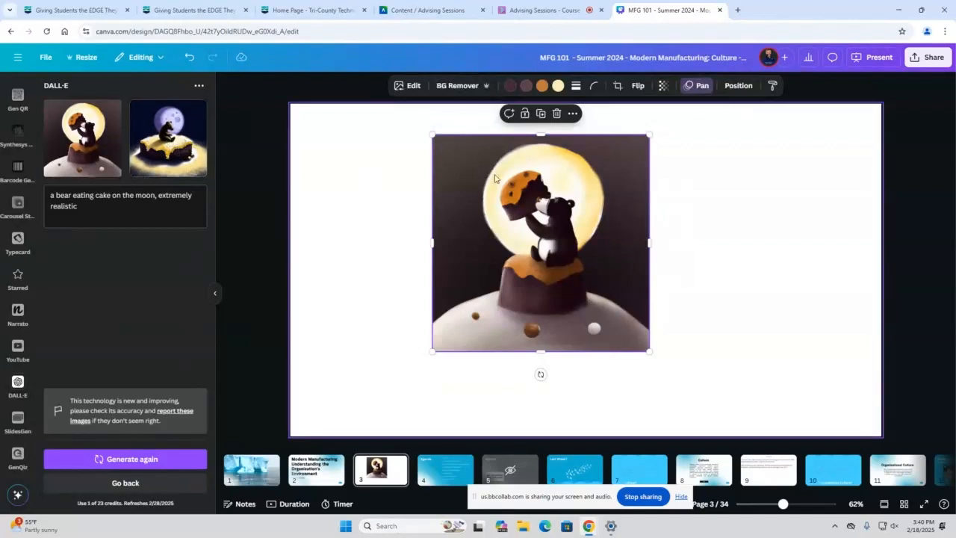
key(Delete)
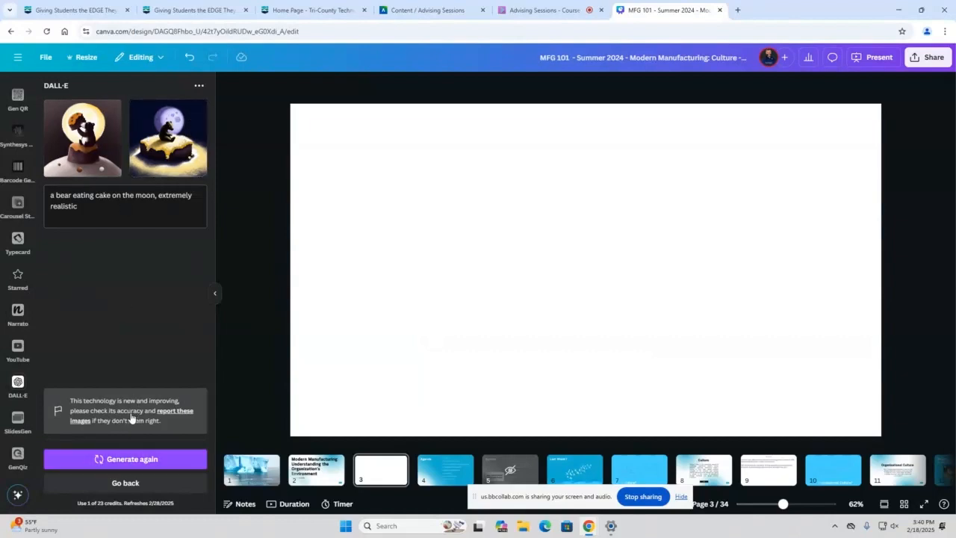
Look through the range of apps available in the editor
scroll(7, 360, up, 1)
scroll(7, 360, up, 5)
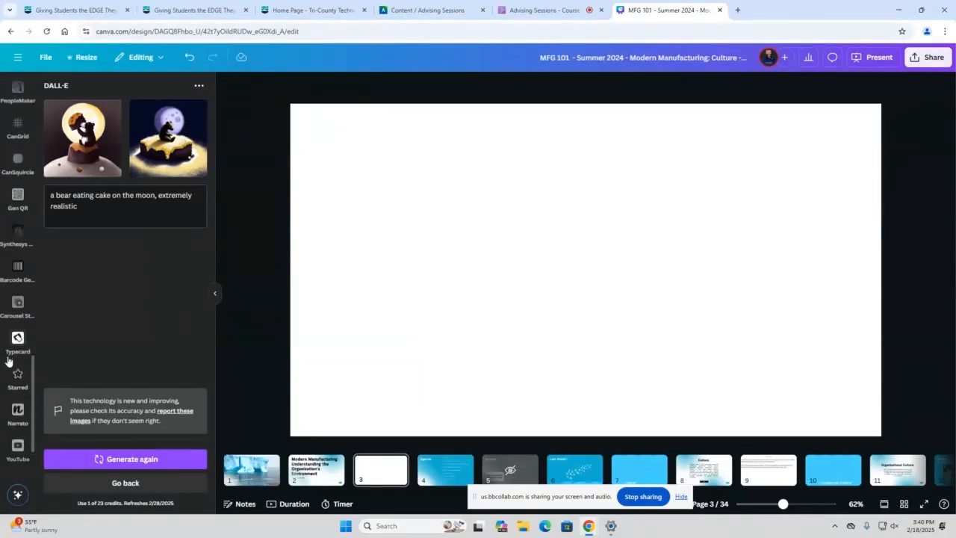
scroll(21, 295, up, 10)
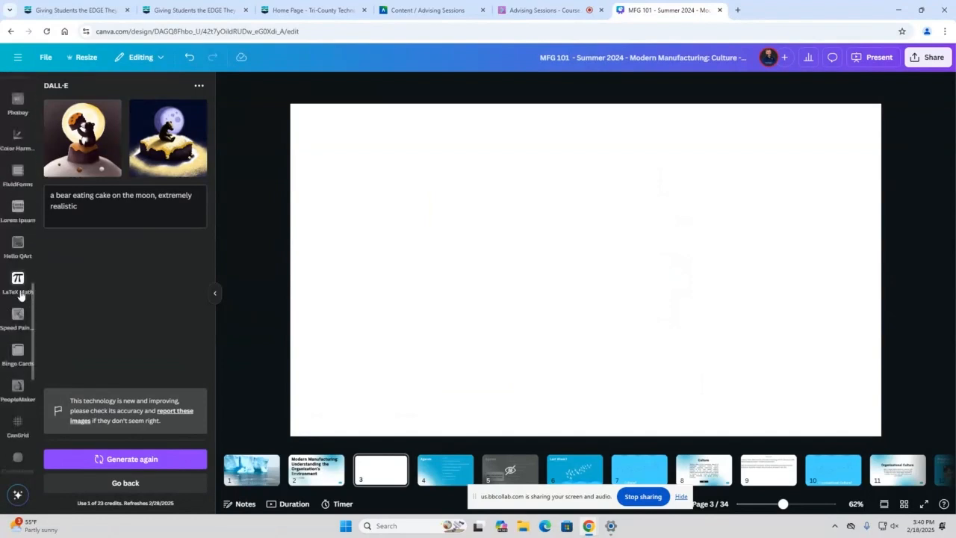
scroll(21, 280, up, 10)
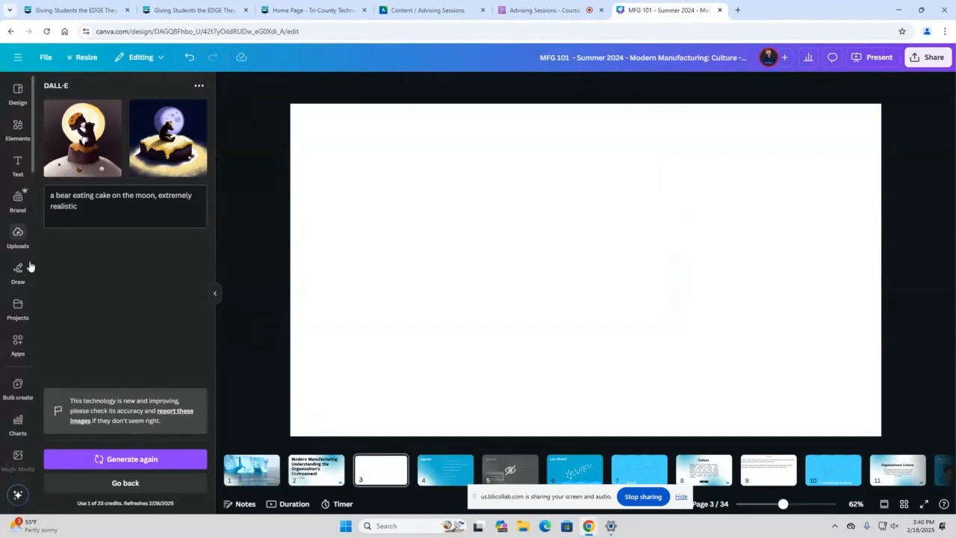
scroll(23, 310, down, 5)
scroll(18, 320, down, 2)
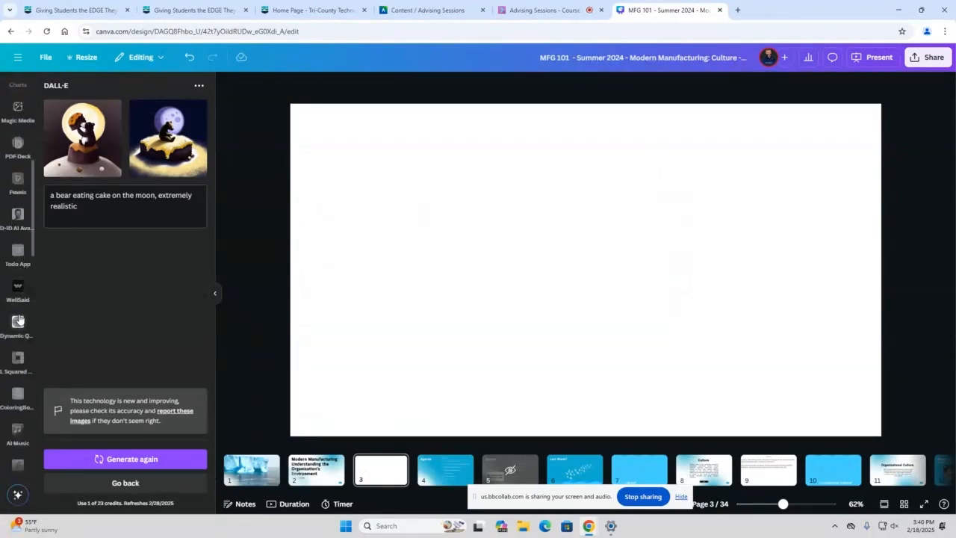
scroll(17, 322, down, 2)
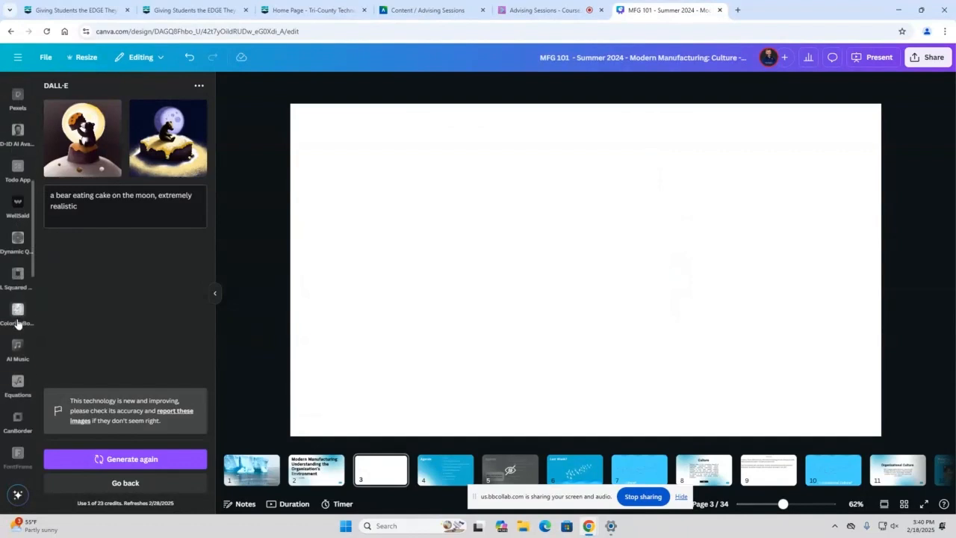
Open the Dynamic QR Codes app and select the round black template with the shutter-style frame
click(21, 230)
scroll(20, 283, down, 2)
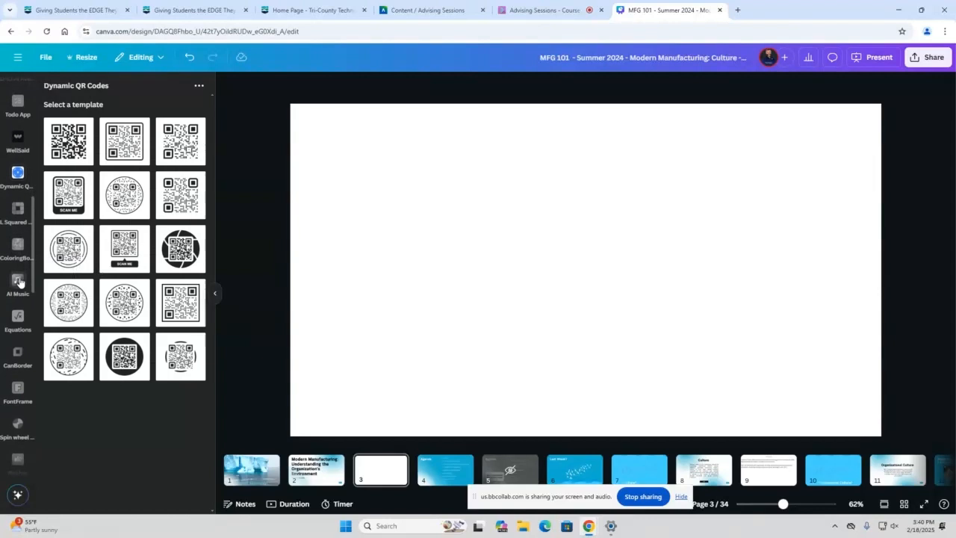
scroll(19, 283, down, 3)
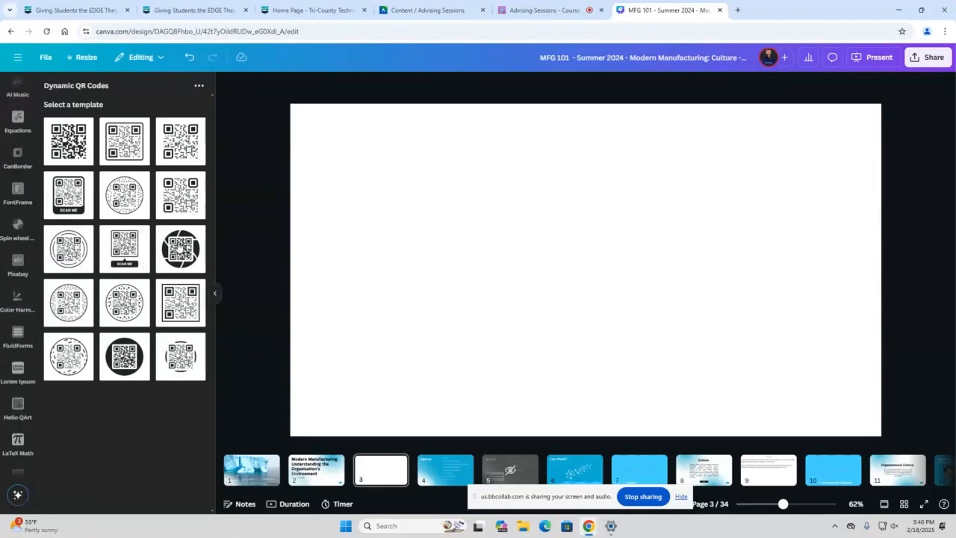
click(180, 247)
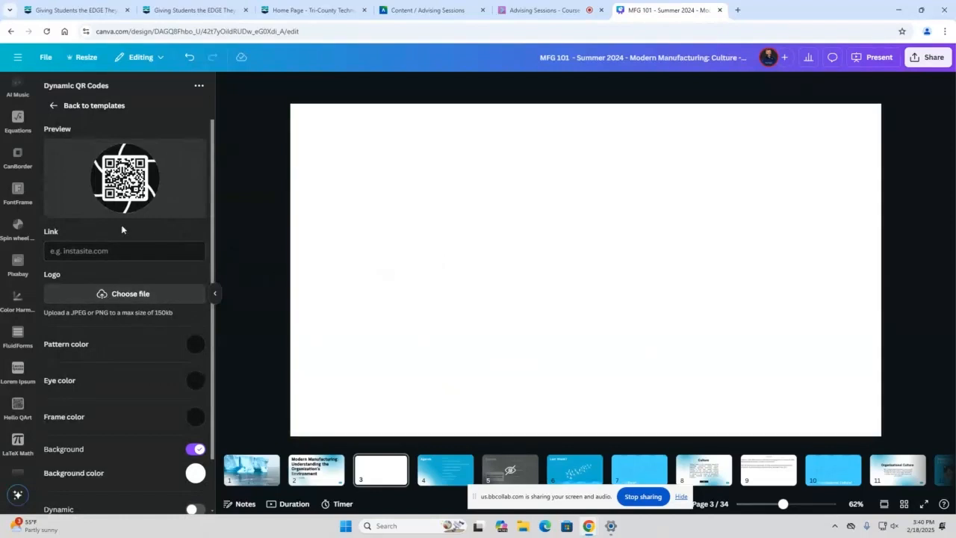
Set the QR code's eye color to red #AB3B3B and review the remaining QR code options
scroll(102, 266, down, 2)
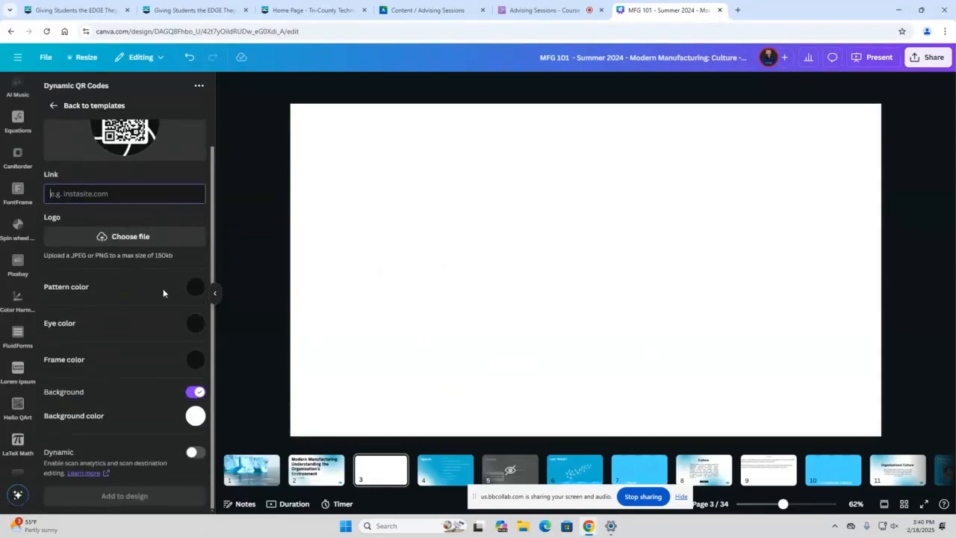
scroll(162, 288, up, 2)
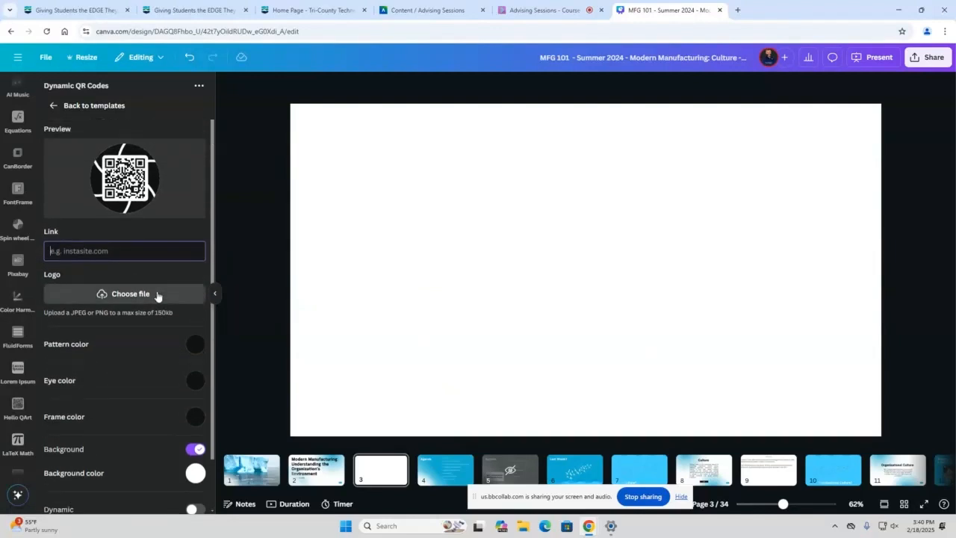
click(194, 380)
click(155, 420)
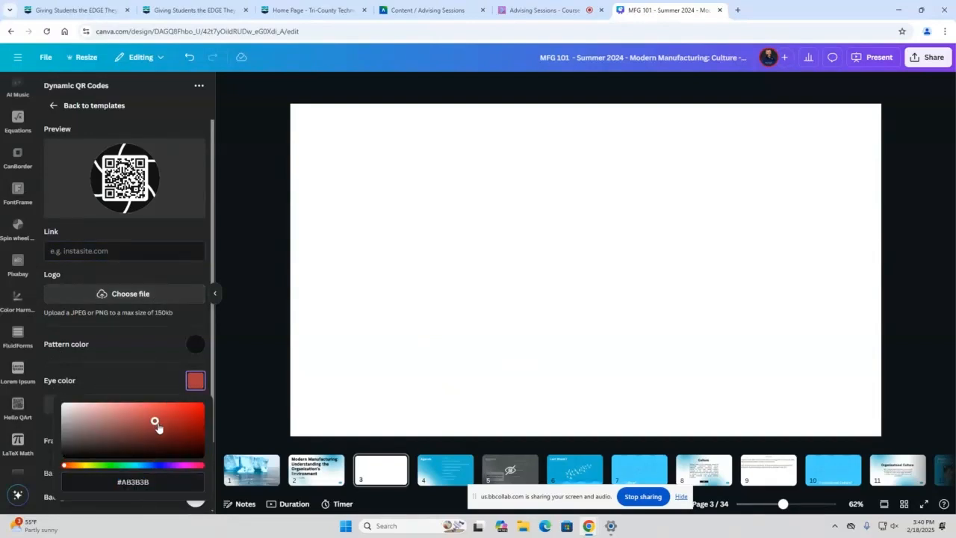
click(77, 342)
scroll(132, 426, down, 2)
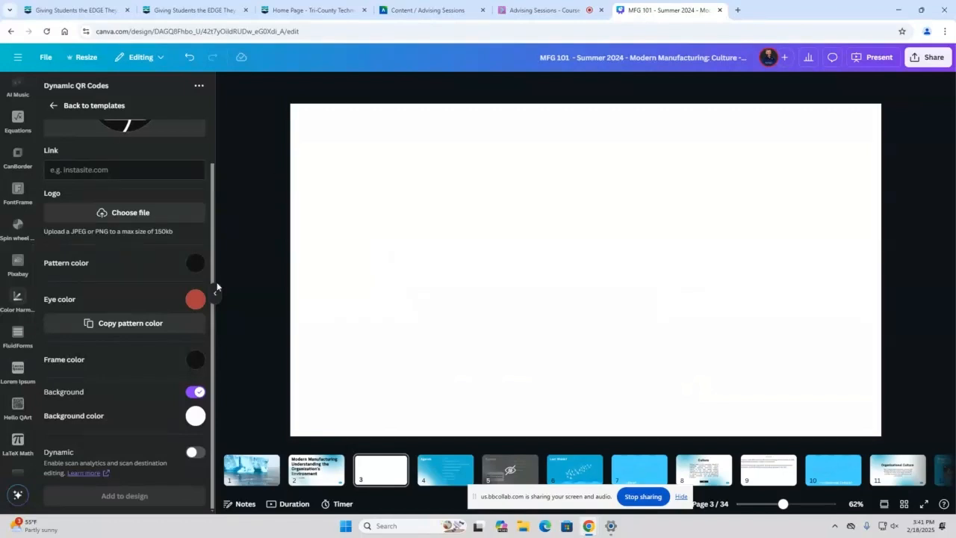
Search the free Pixabay images for "manufacturing"
click(26, 266)
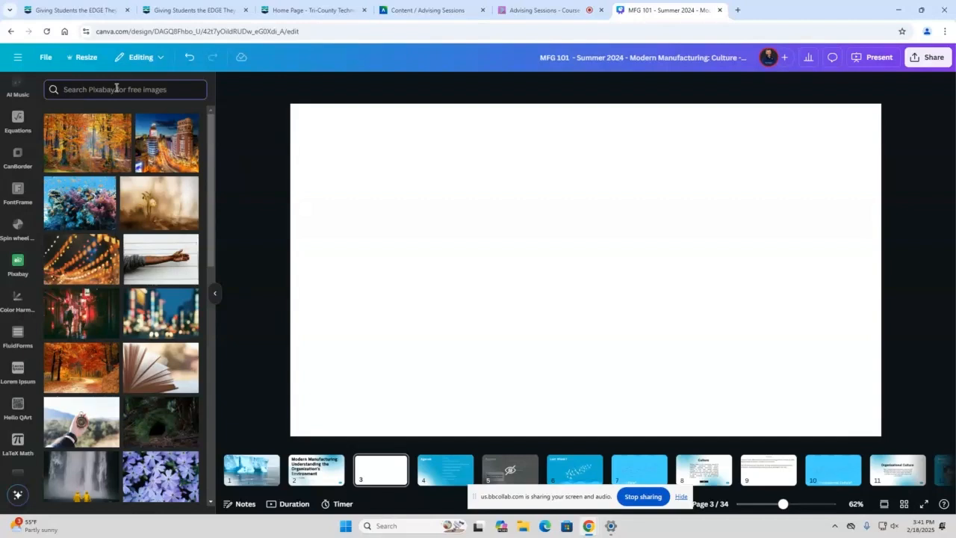
text(manufacturing)
Place the dark foundry photo with the orange light on page 3, then delete it from the page
drag(157, 199, 469, 151)
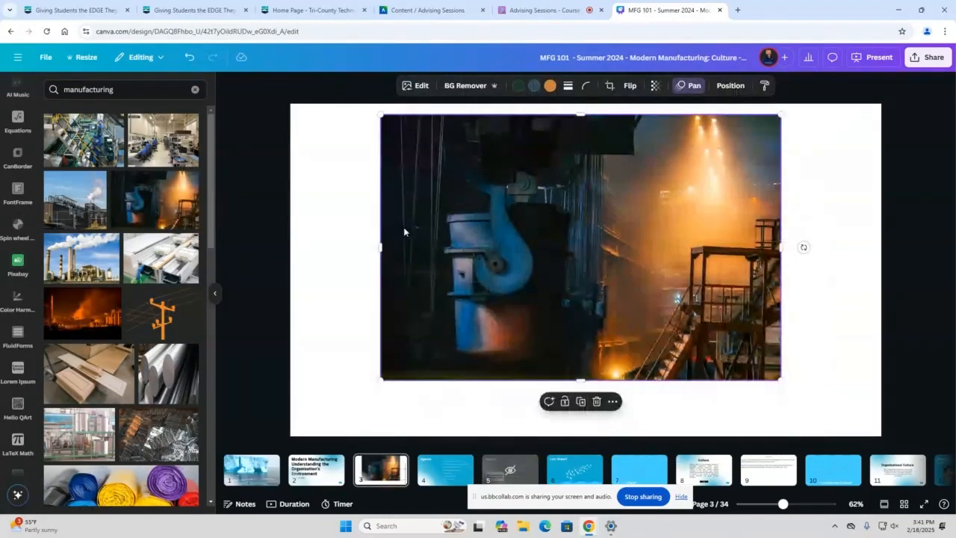
double_click(454, 225)
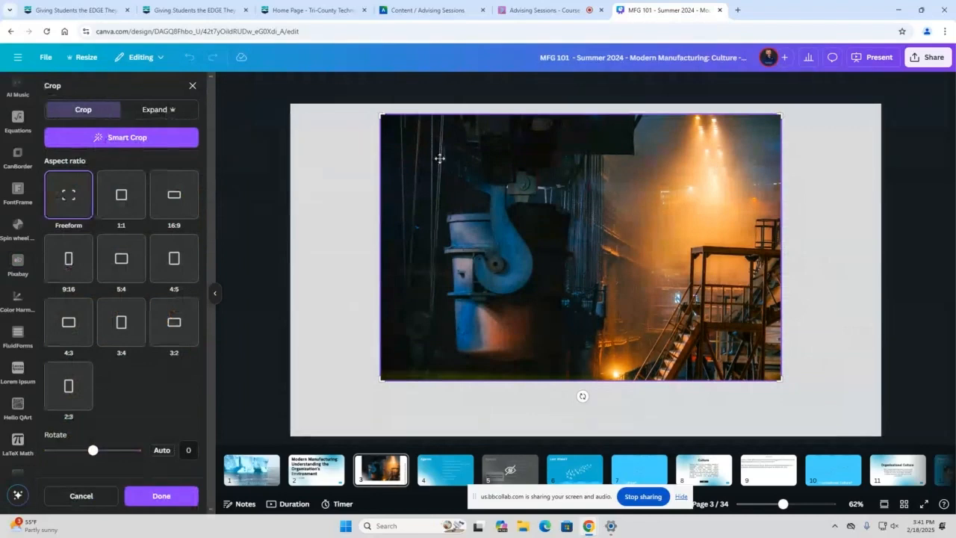
click(372, 182)
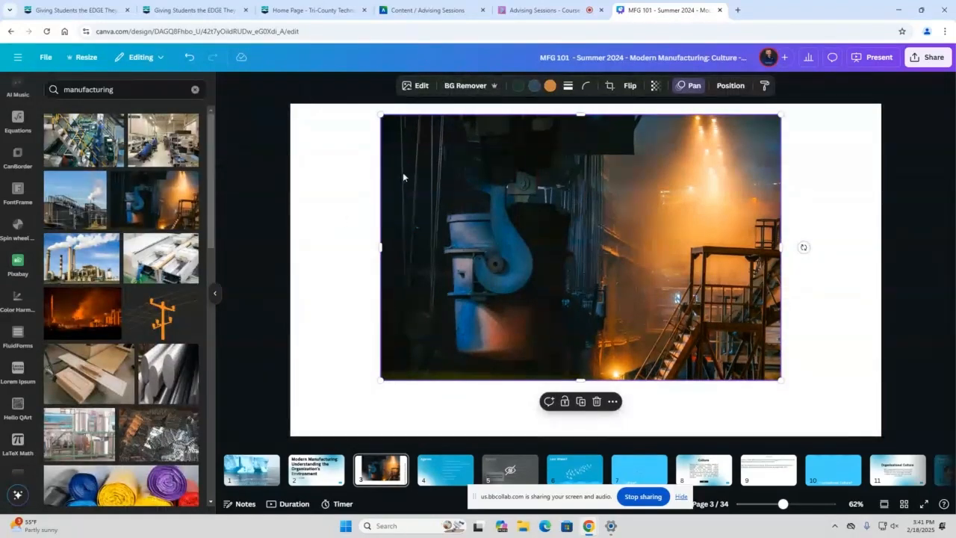
key(Delete)
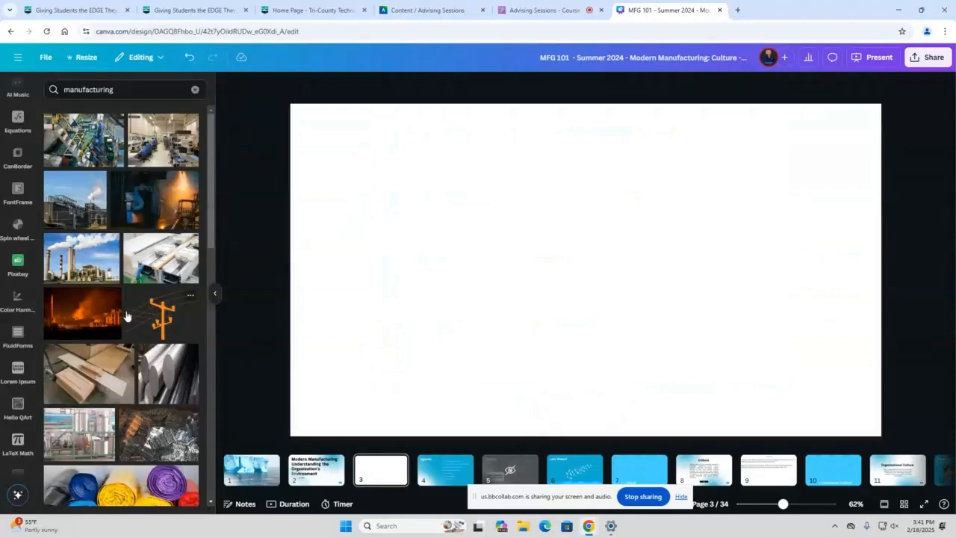
Place the photo of the welder in the purple turban on page 3 and remove its background
scroll(128, 314, down, 2)
scroll(128, 314, down, 10)
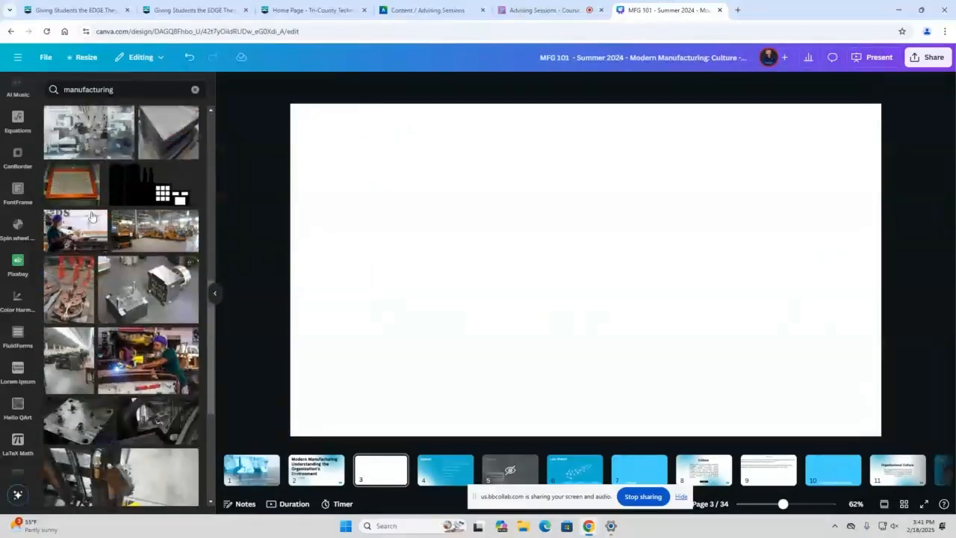
drag(65, 215, 415, 189)
drag(510, 203, 475, 172)
click(483, 88)
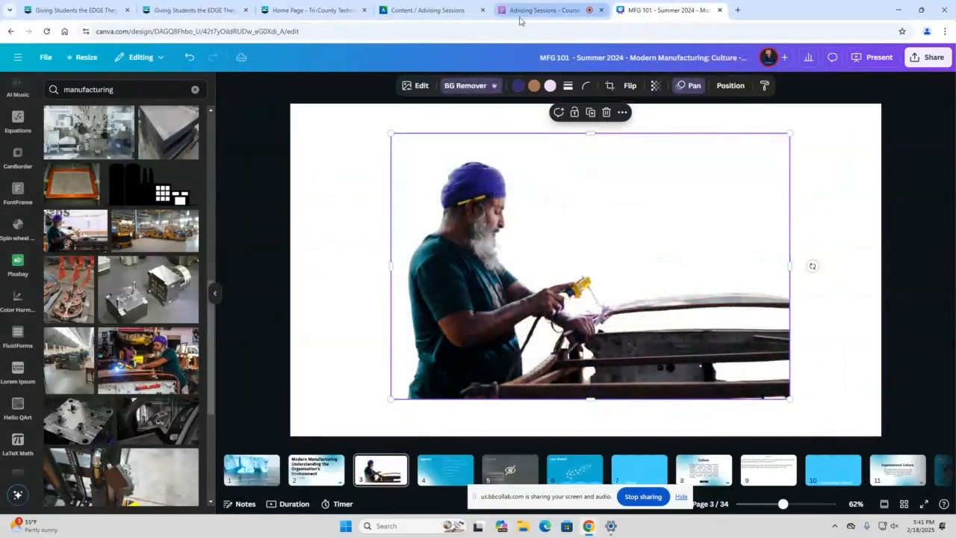
Try bright blue and purple as page 3's background, then set it to the dark grey-brown photo color
click(333, 137)
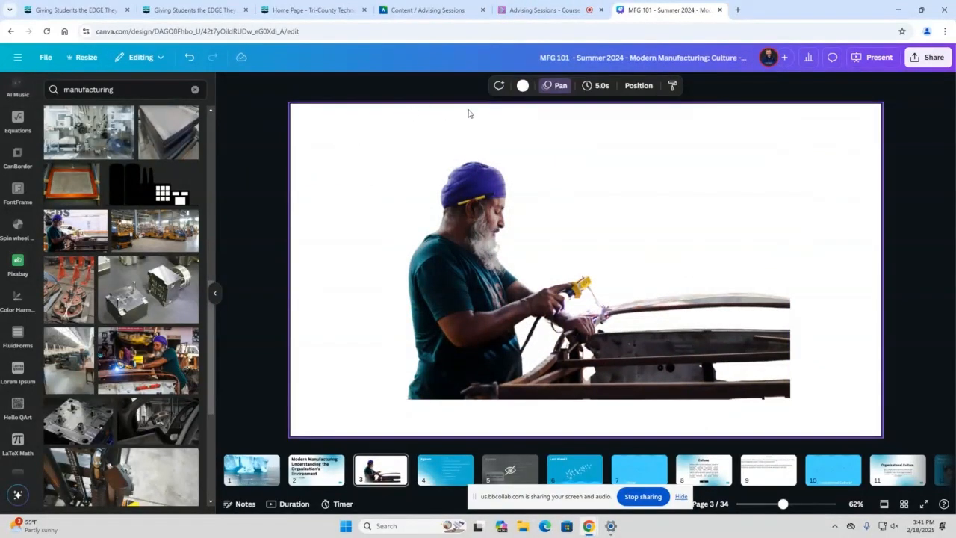
click(523, 86)
click(134, 162)
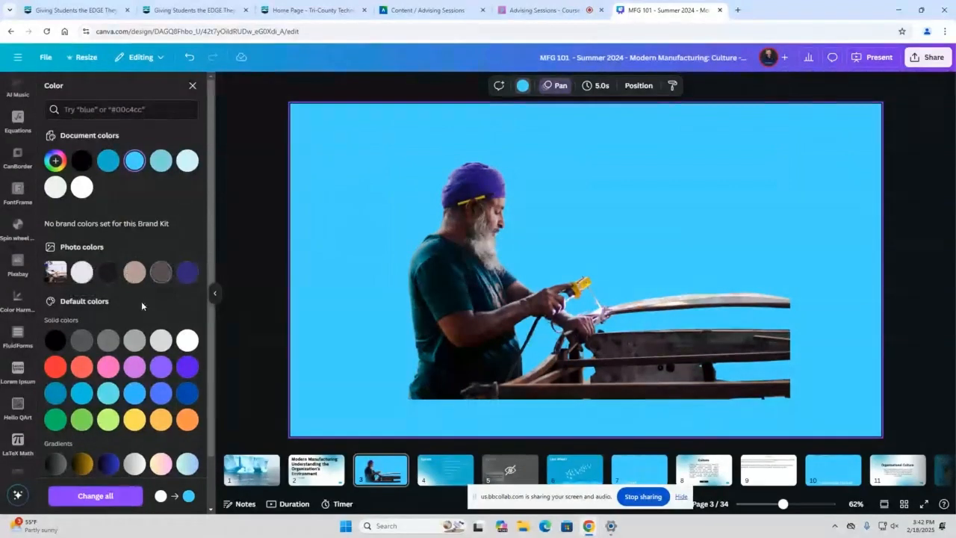
click(134, 274)
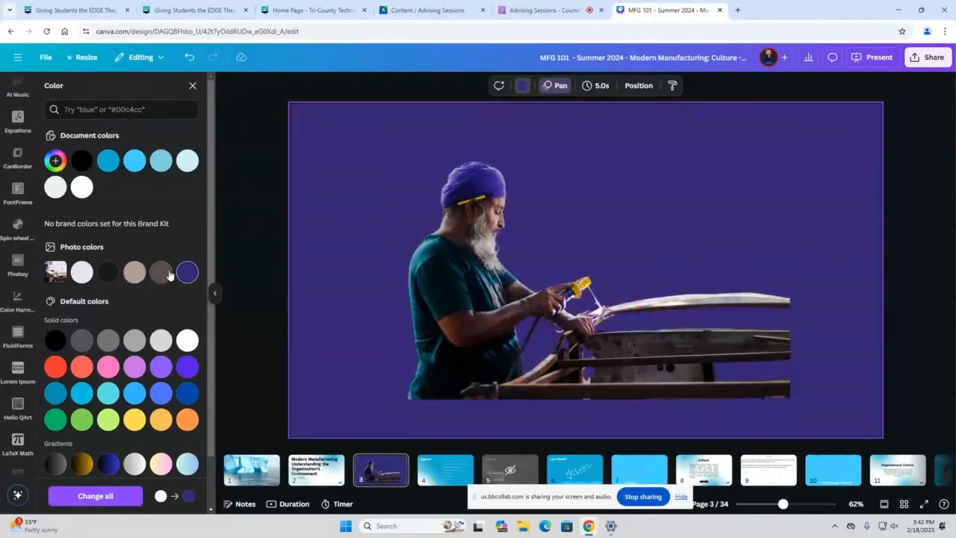
click(167, 273)
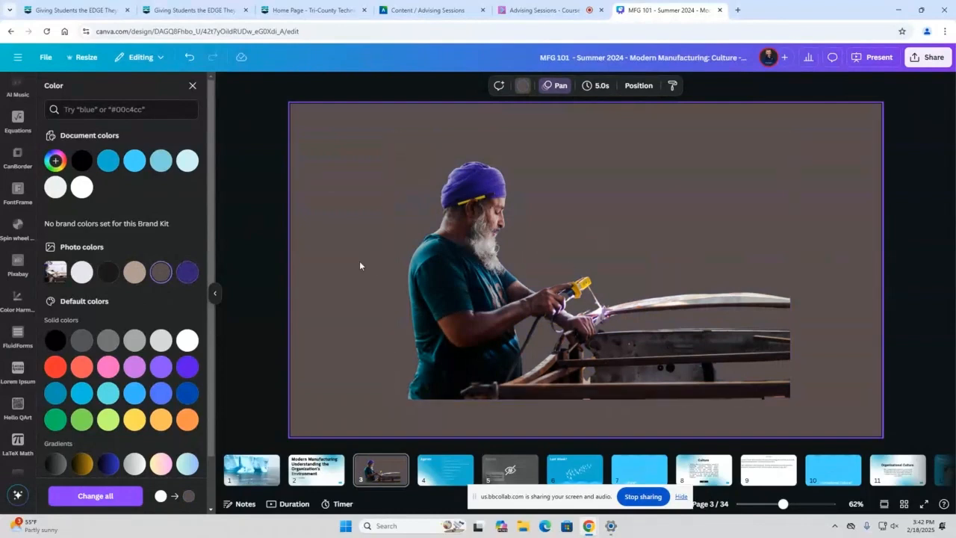
Move the welder cutout into the lower-left corner of page 3
drag(441, 296, 330, 334)
click(711, 189)
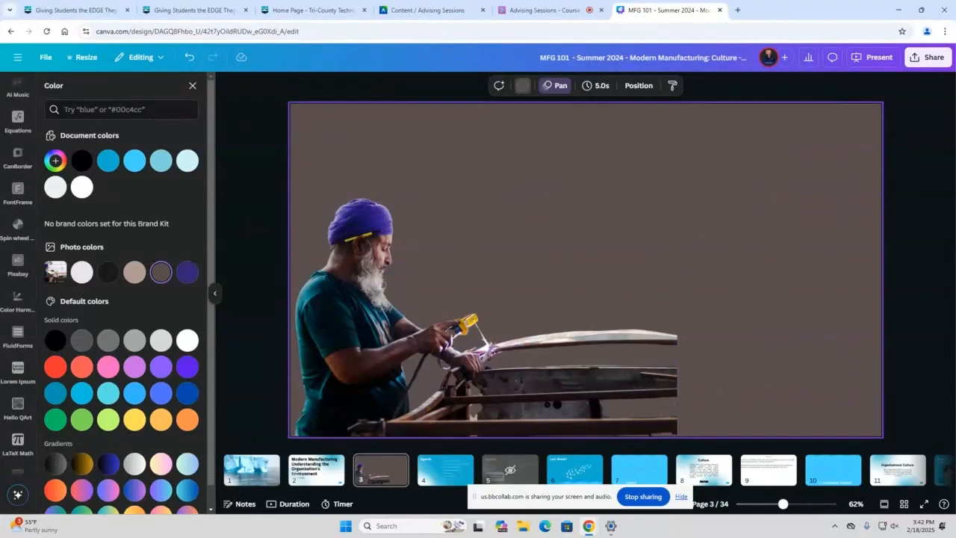
scroll(21, 180, up, 7)
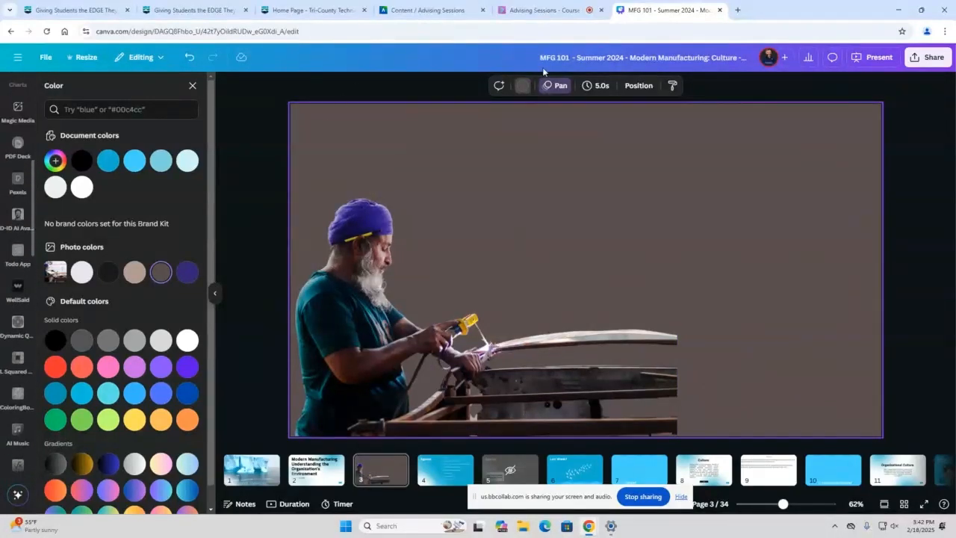
Apply the Sketch animation to the welder photo and preview other photo animations
click(563, 86)
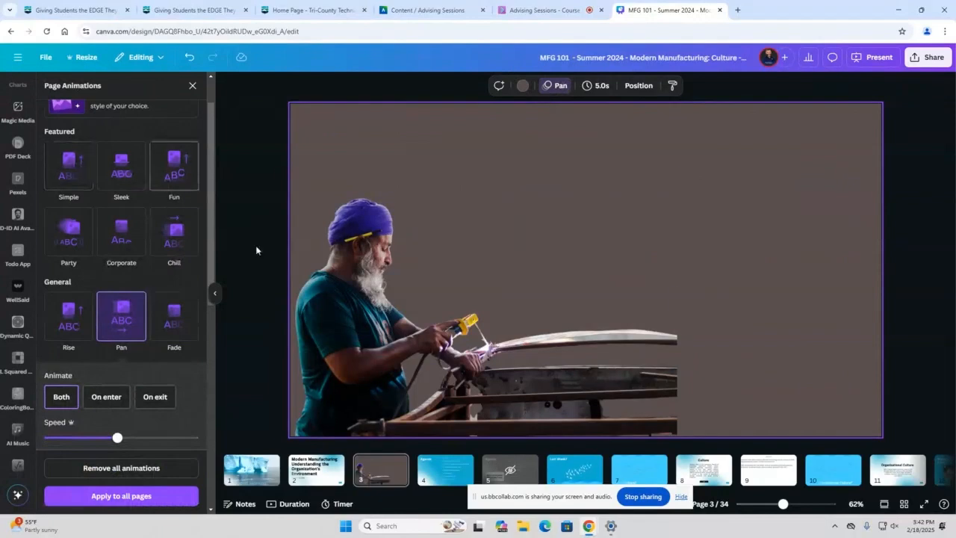
click(338, 268)
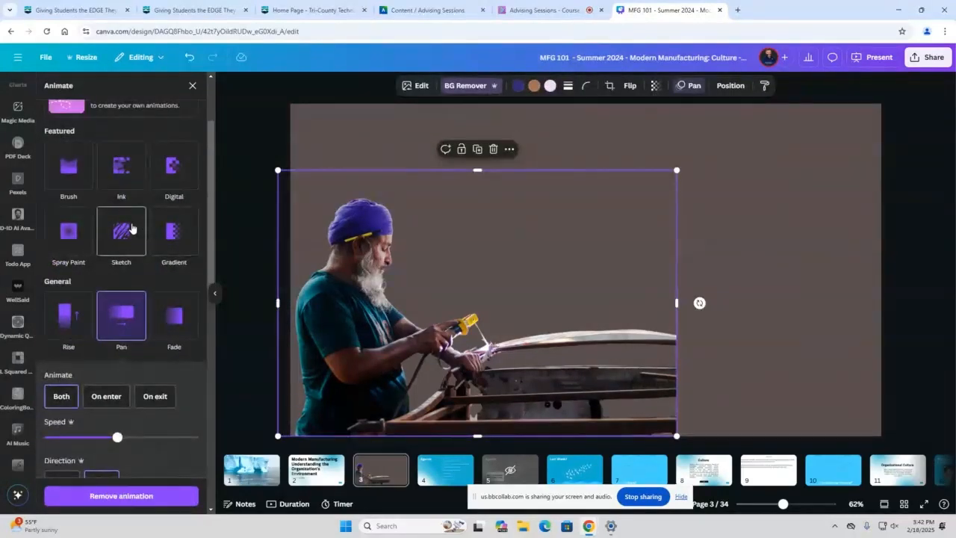
click(131, 228)
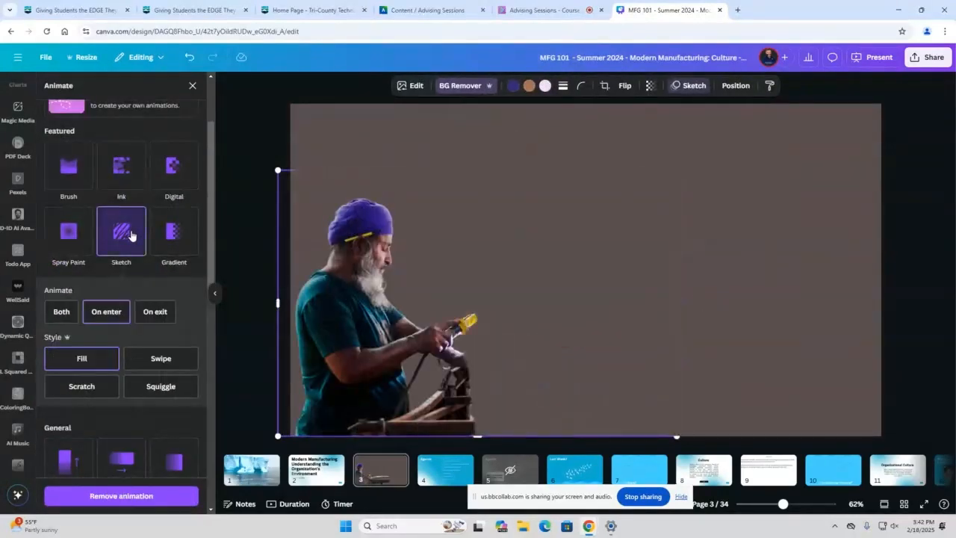
scroll(124, 248, down, 4)
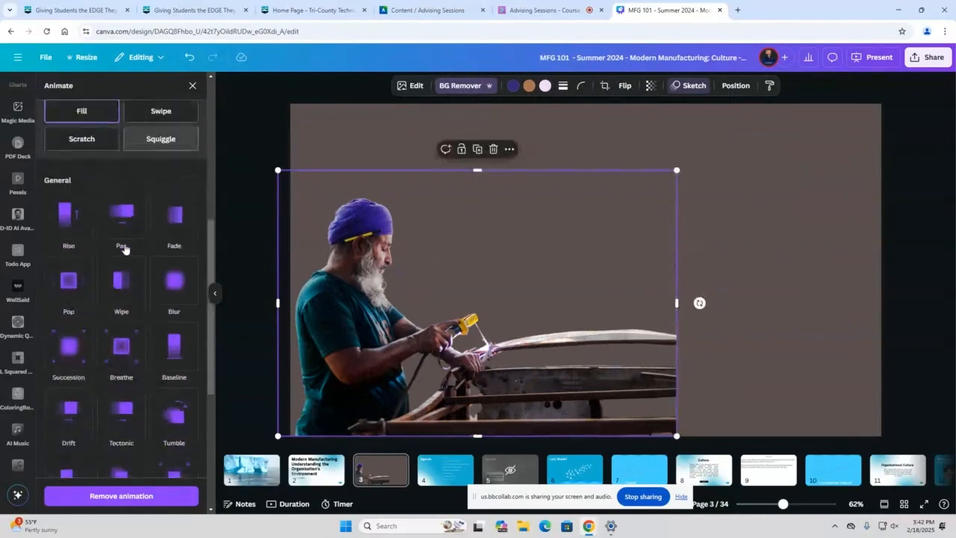
scroll(119, 254, down, 1)
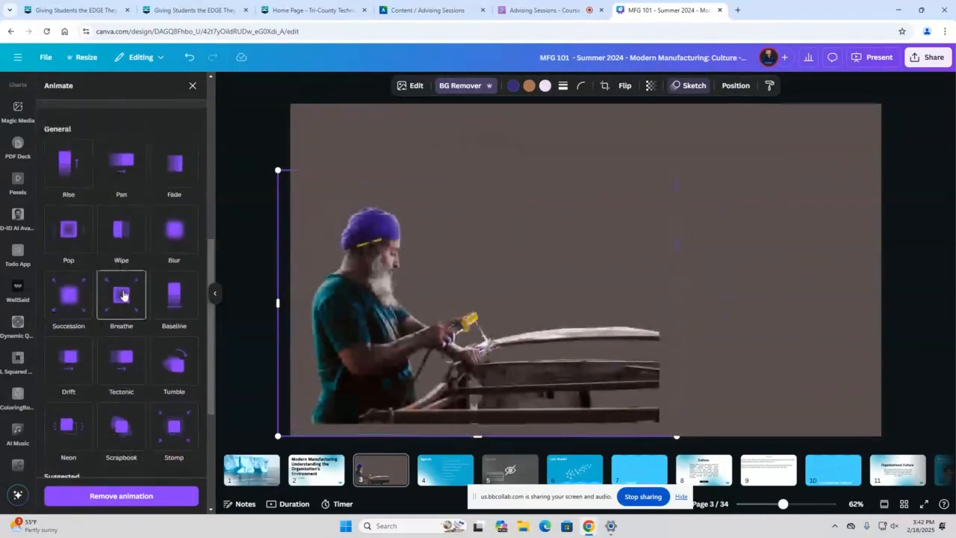
scroll(136, 340, down, 2)
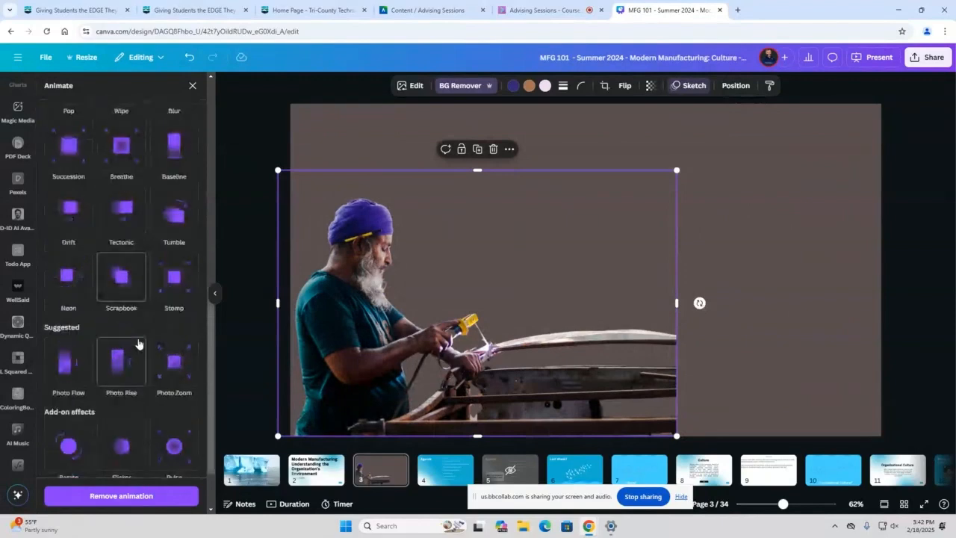
scroll(134, 321, up, 8)
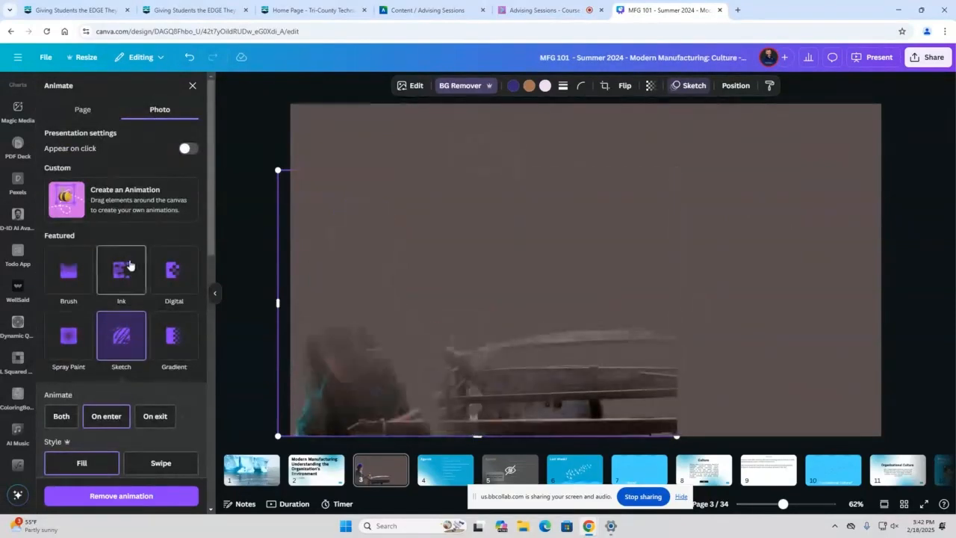
click(660, 216)
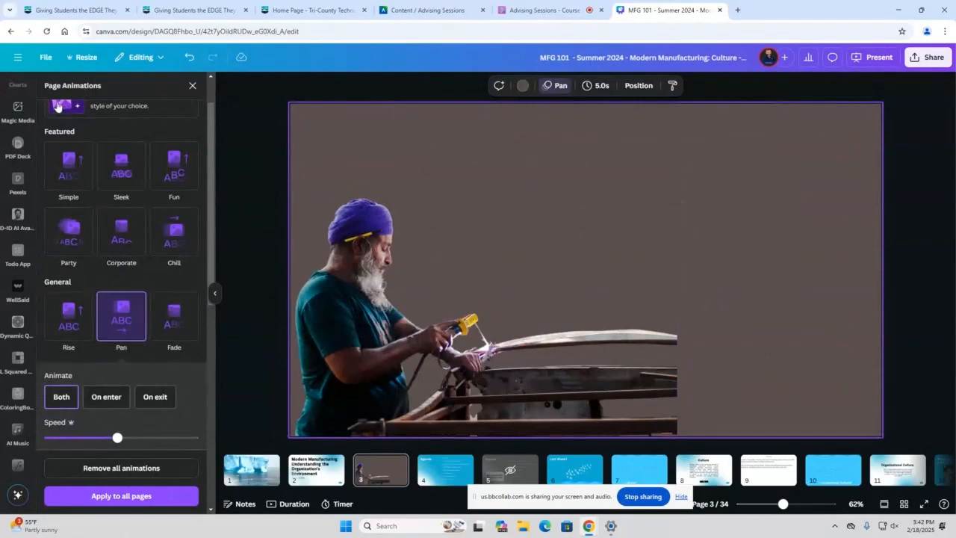
Search the design elements for "frame"
scroll(63, 99, up, 1)
scroll(18, 110, up, 3)
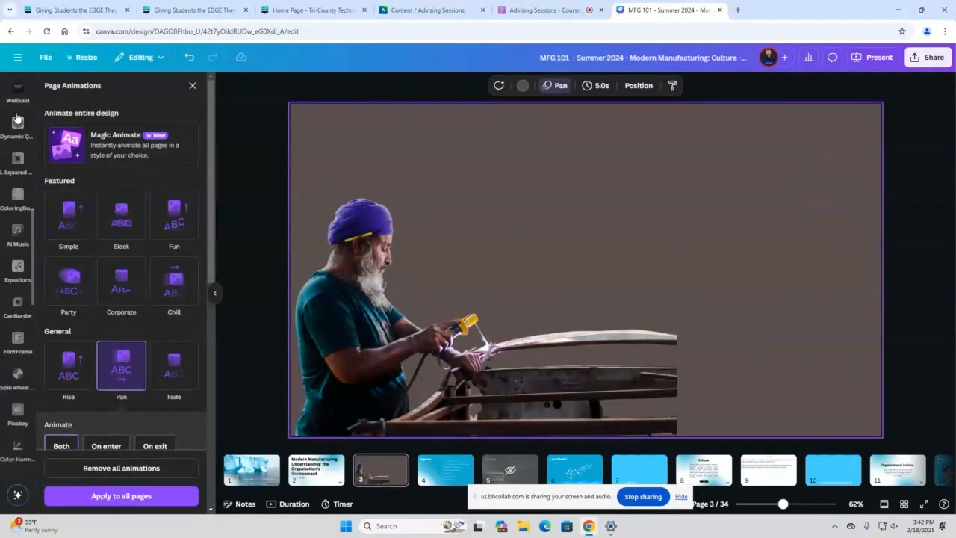
scroll(19, 110, up, 3)
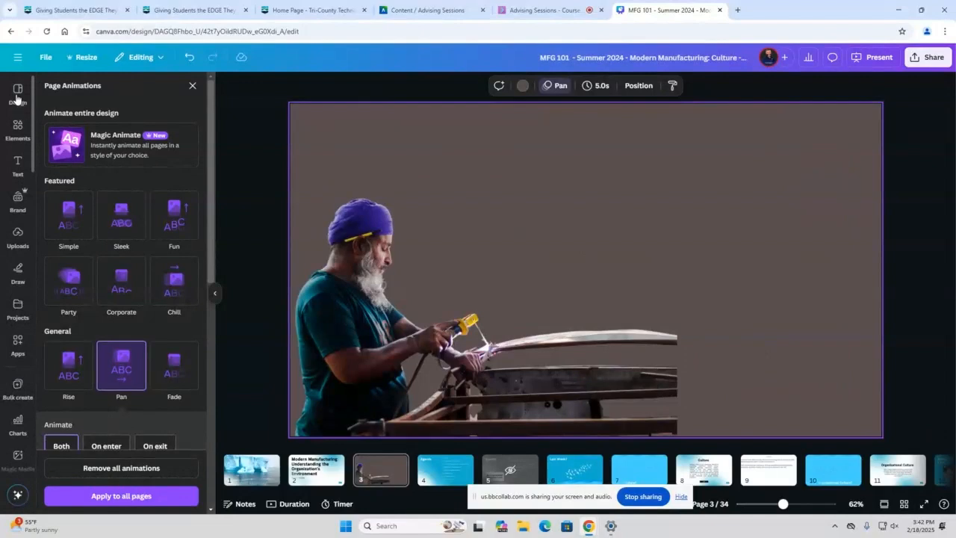
click(23, 129)
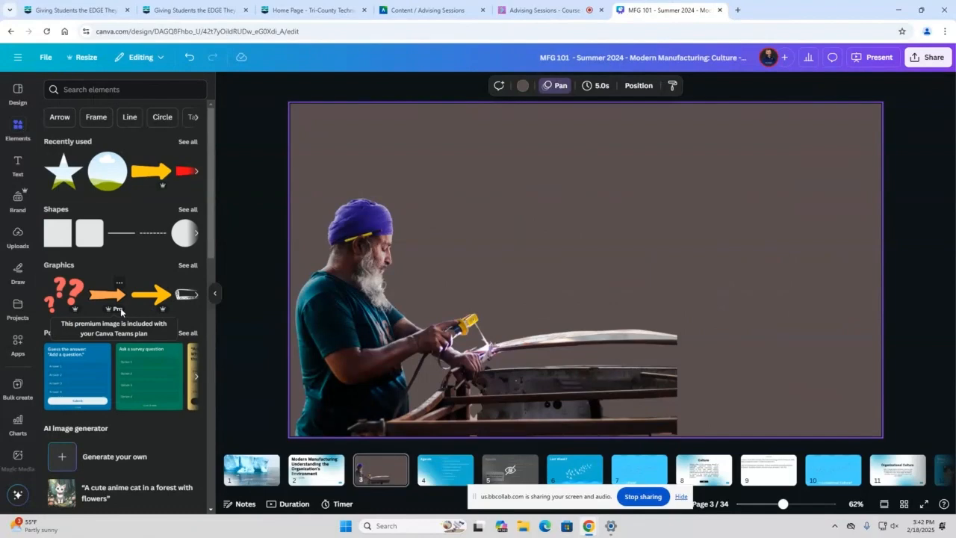
click(137, 90)
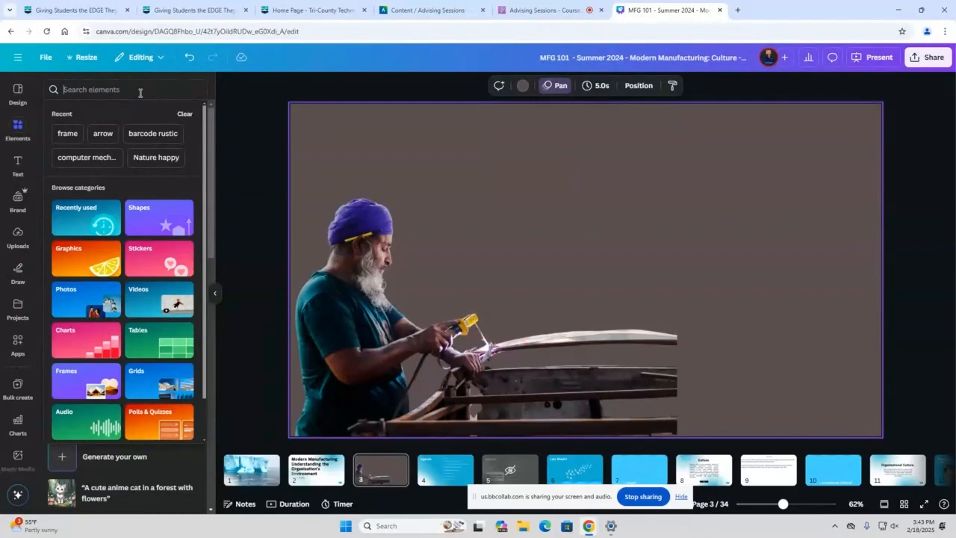
click(67, 138)
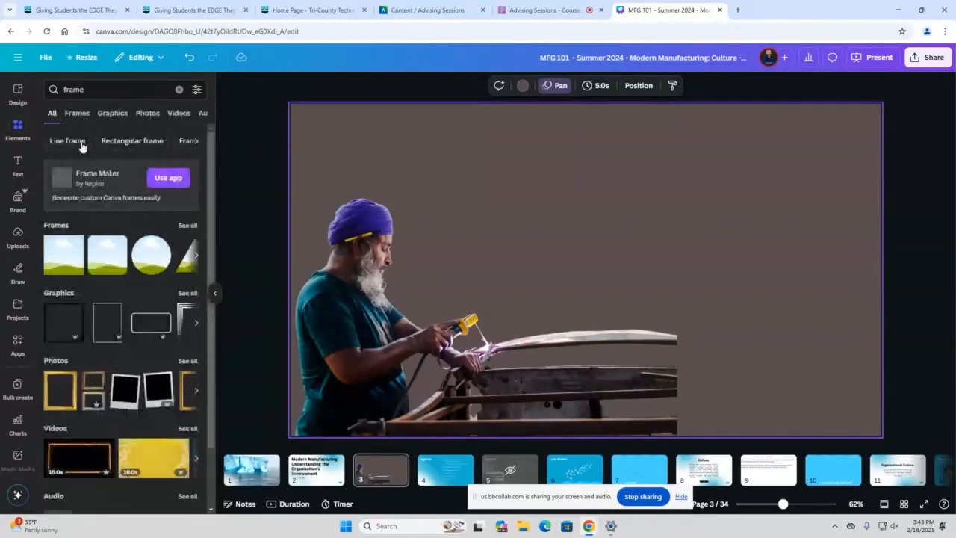
Place an egg-shaped frame from the frame results on page 3, fill it with the welder photo and enlarge it
scroll(158, 257, down, 2)
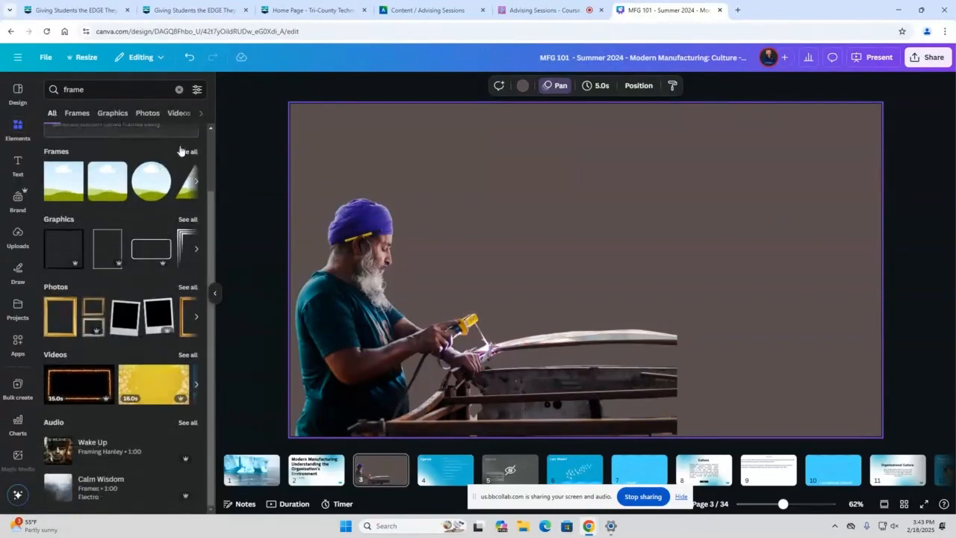
click(184, 150)
scroll(169, 194, down, 5)
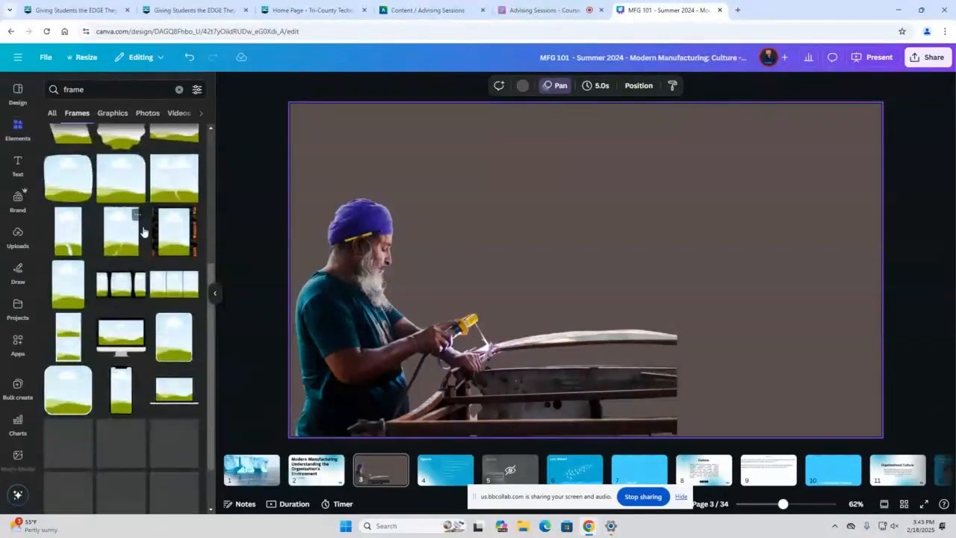
scroll(169, 269, down, 3)
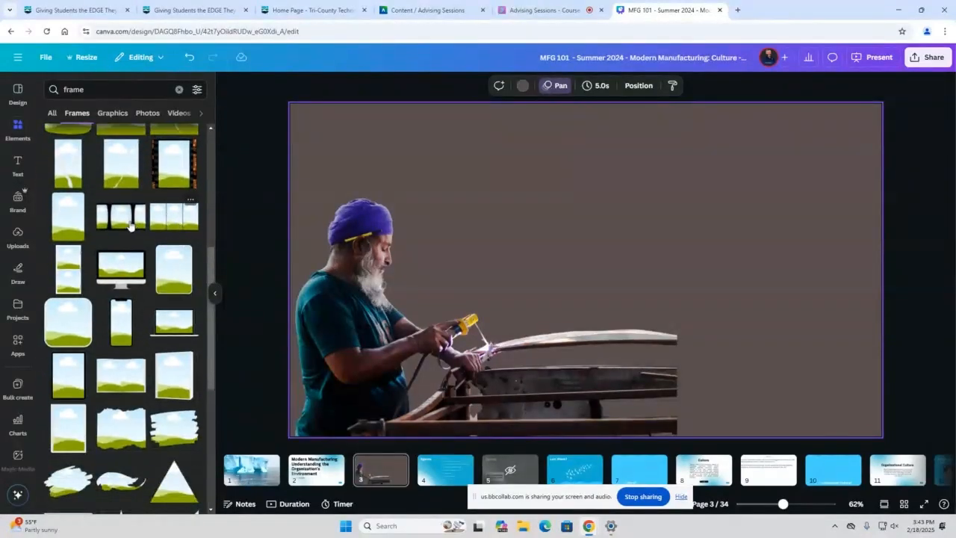
scroll(150, 228, down, 2)
scroll(118, 238, down, 1)
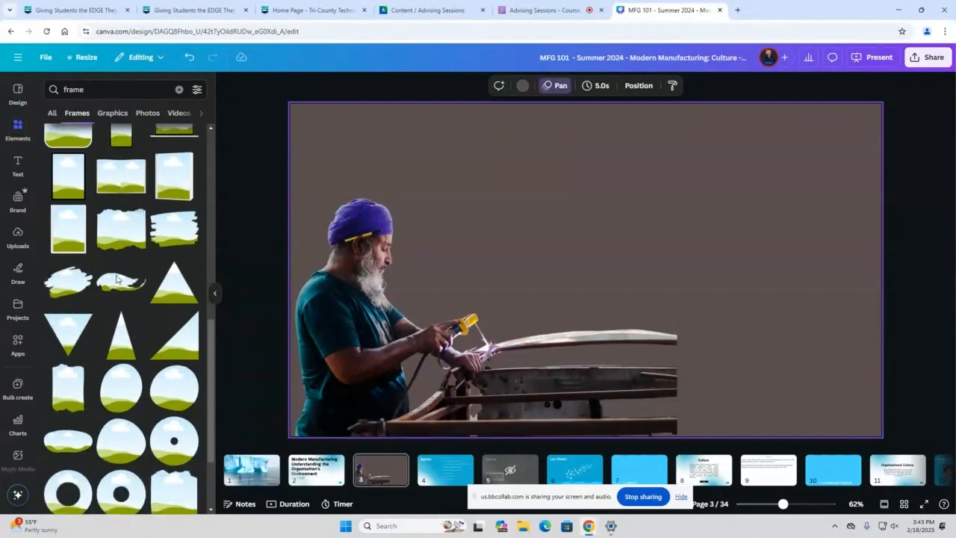
scroll(119, 239, down, 3)
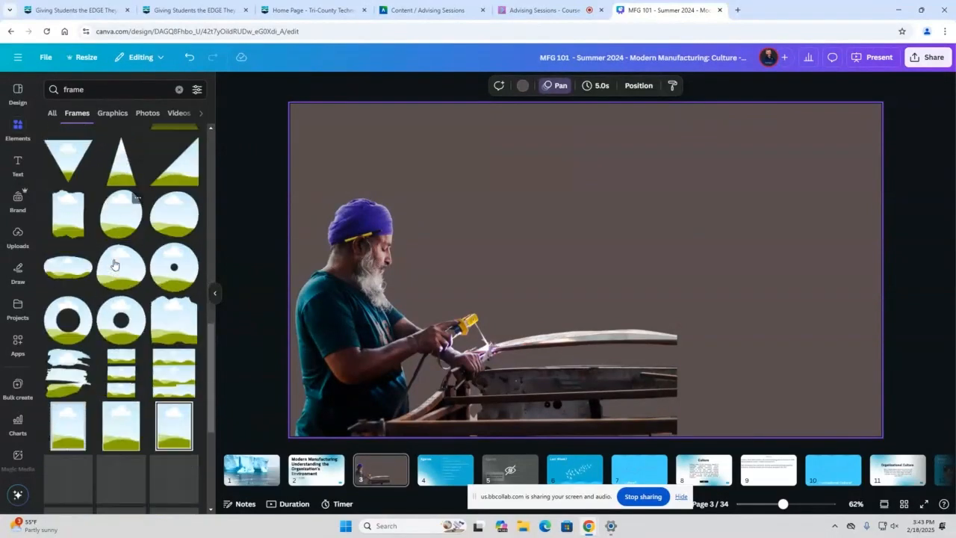
scroll(140, 212, down, 3)
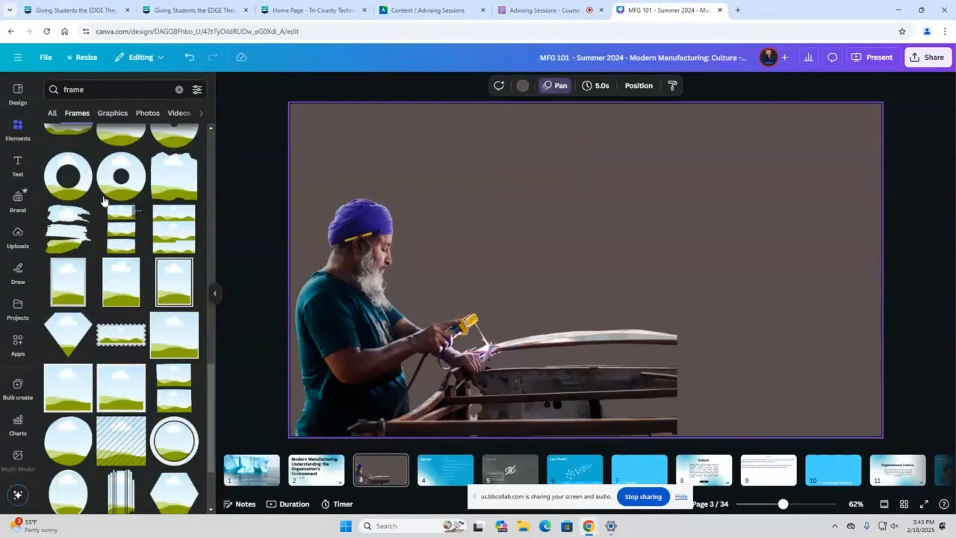
scroll(112, 207, up, 2)
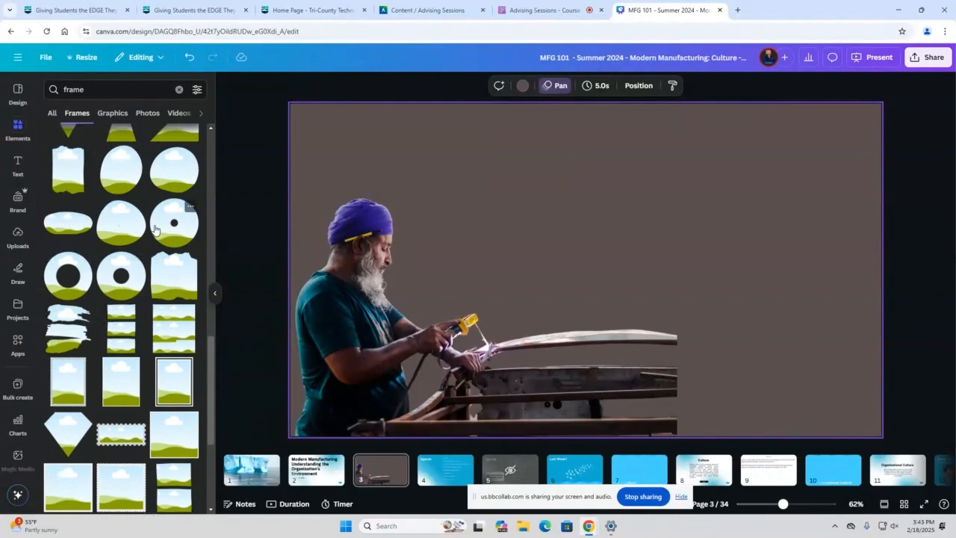
drag(115, 227, 612, 231)
drag(469, 217, 456, 247)
drag(516, 159, 572, 110)
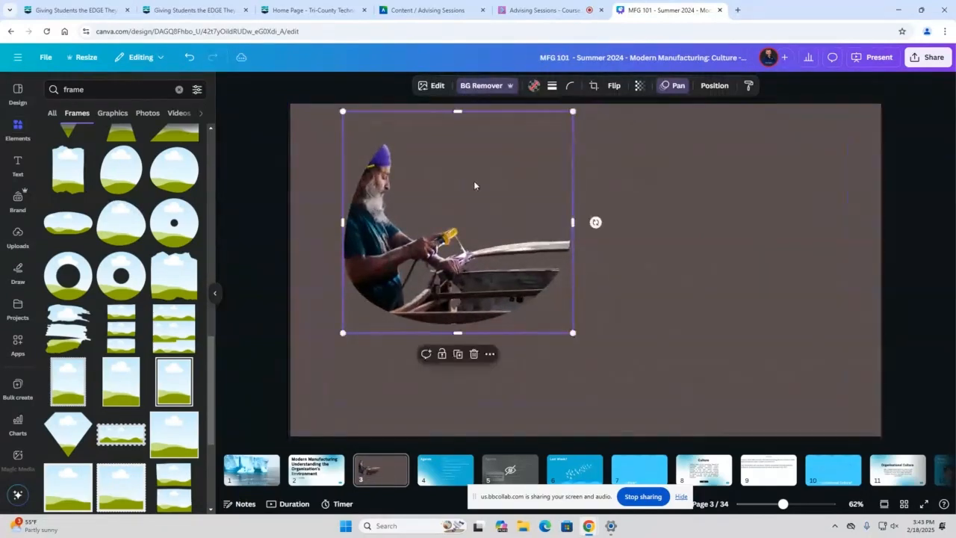
Reposition the welder photo inside its frame to show the whole turban, and move the frame to page 3's lower-left corner
double_click(451, 194)
drag(422, 195, 444, 195)
click(712, 232)
double_click(455, 248)
drag(455, 248, 433, 353)
click(731, 288)
click(464, 260)
click(617, 334)
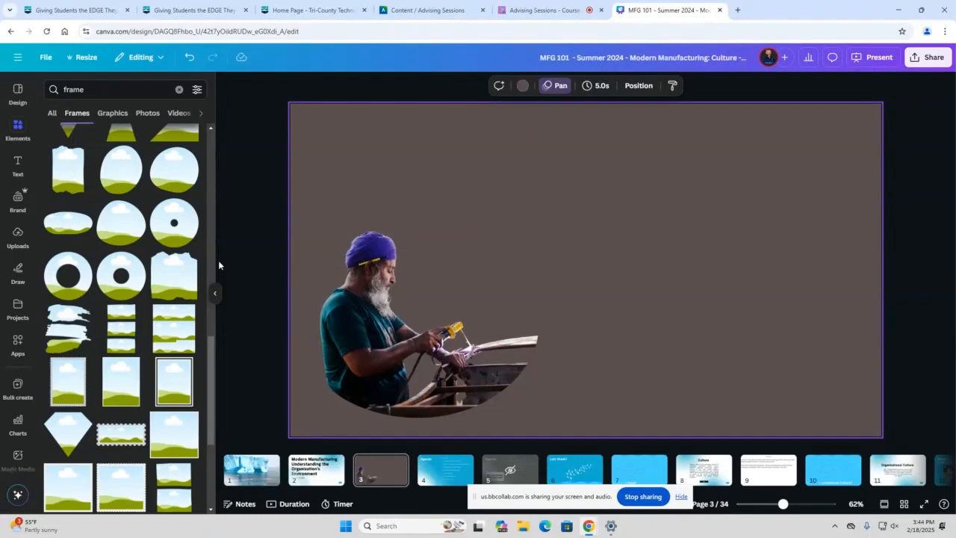
Open Magic Media and look at its graphics and image generation options
scroll(15, 252, down, 3)
scroll(14, 251, down, 1)
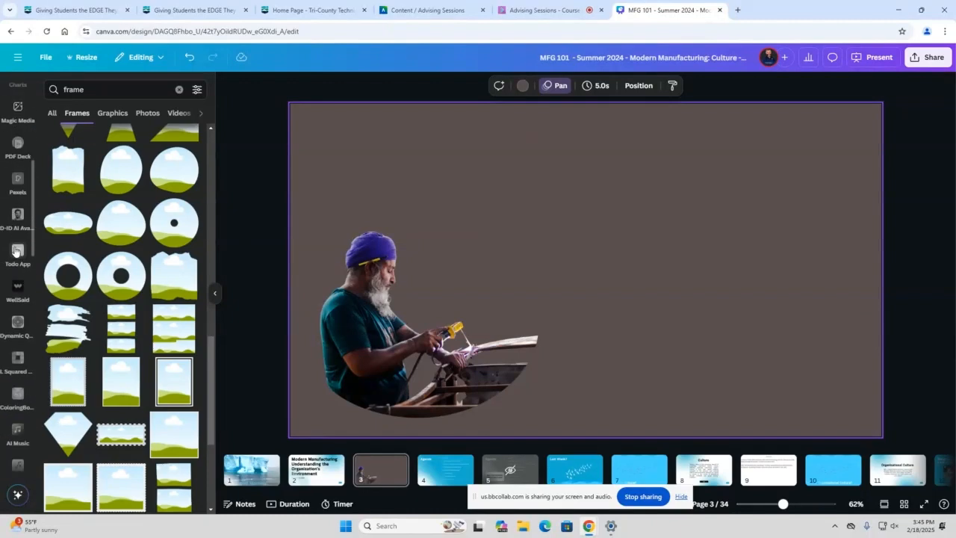
click(18, 159)
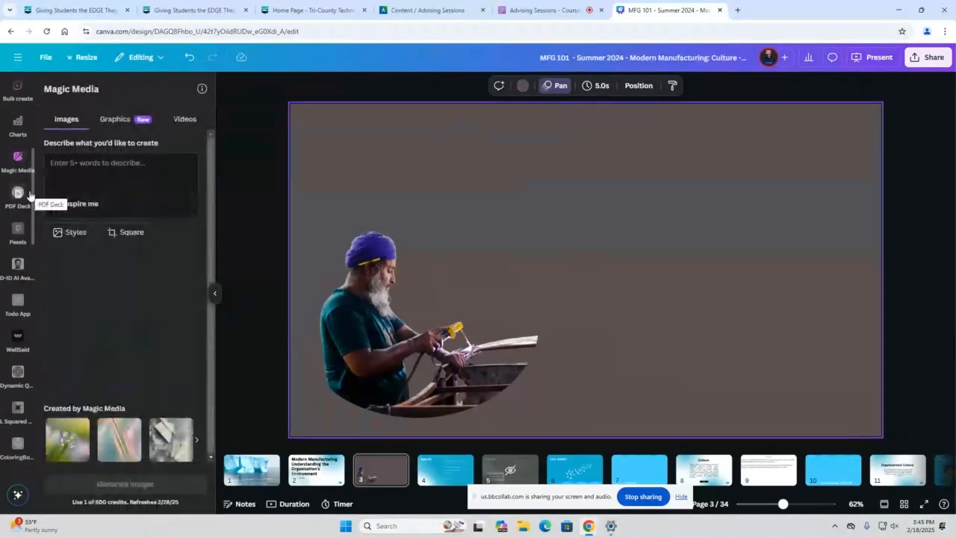
click(118, 119)
click(69, 119)
Open the Equations app from the installed apps
scroll(22, 144, down, 2)
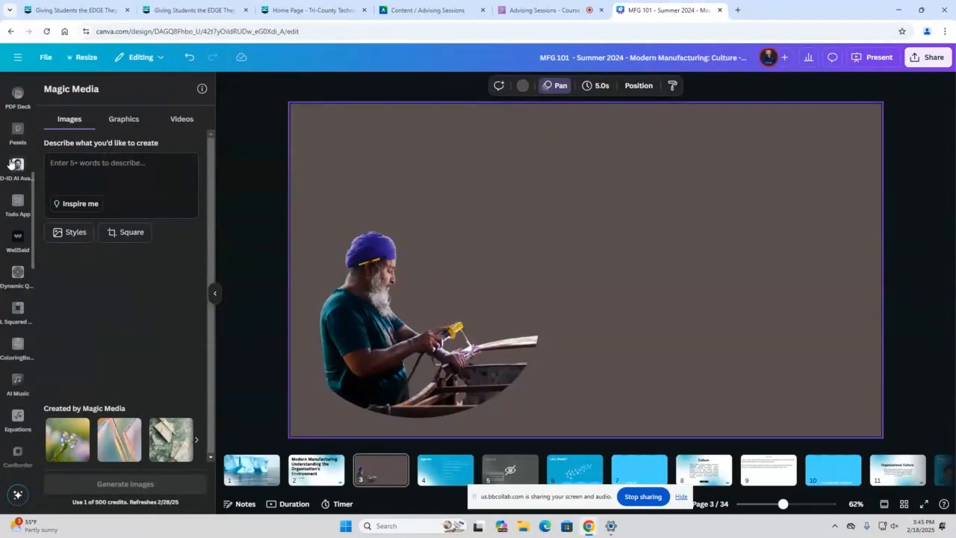
scroll(15, 193, down, 1)
scroll(15, 192, down, 3)
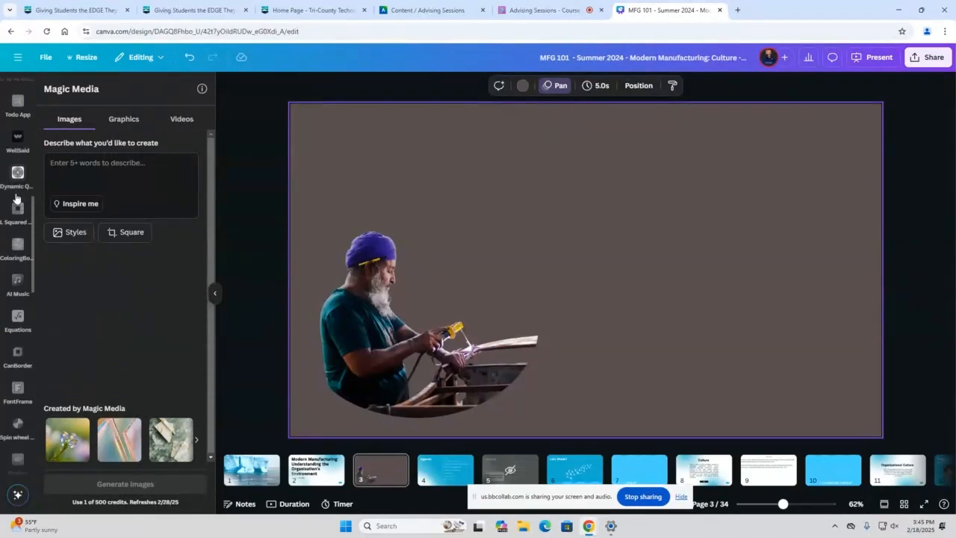
scroll(18, 198, down, 1)
click(18, 168)
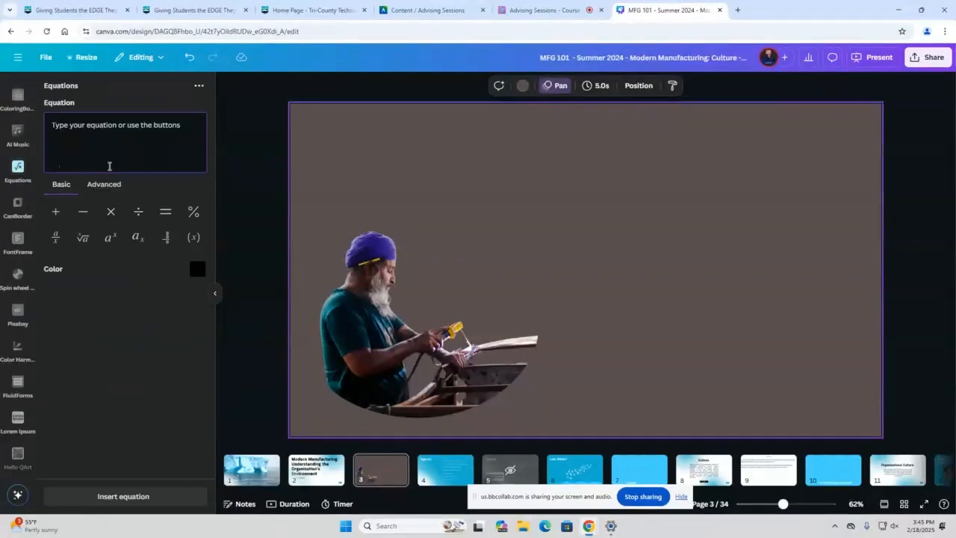
Open Spin wheel maker and set the wheel's QR code background color to dark red #AB2626
scroll(25, 250, down, 2)
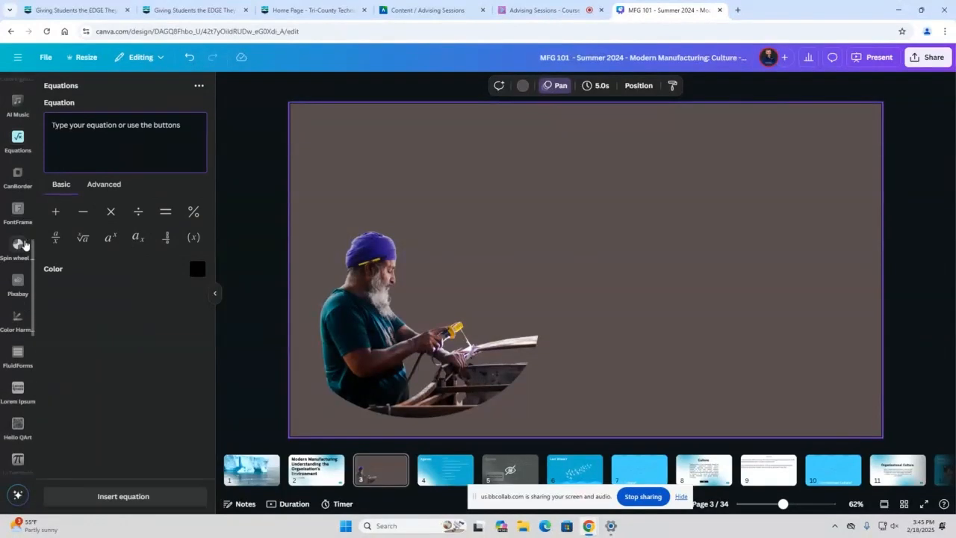
click(18, 177)
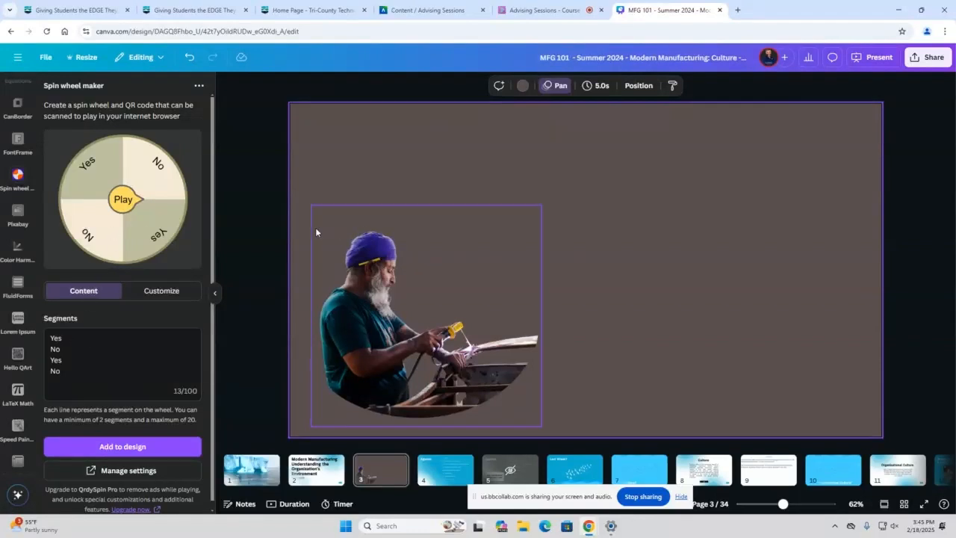
click(139, 296)
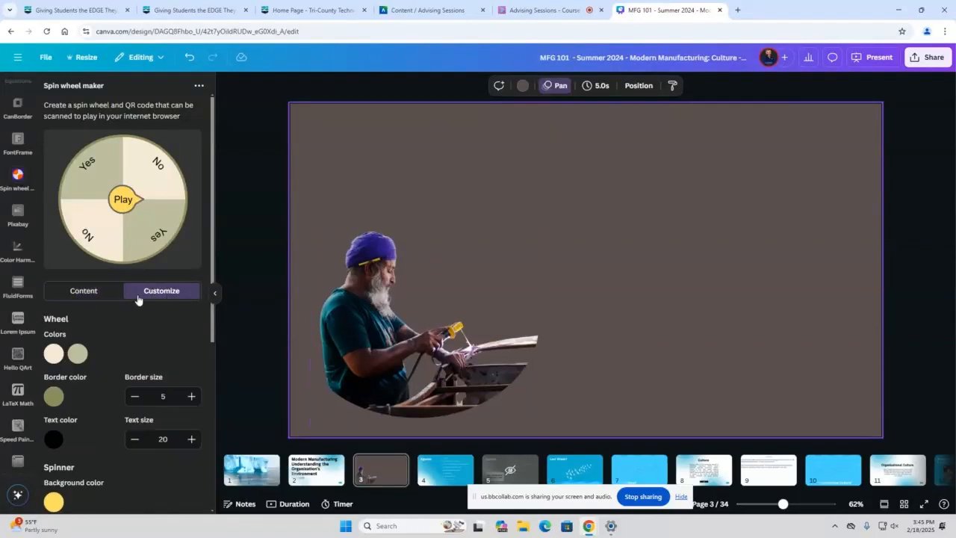
scroll(94, 352, down, 5)
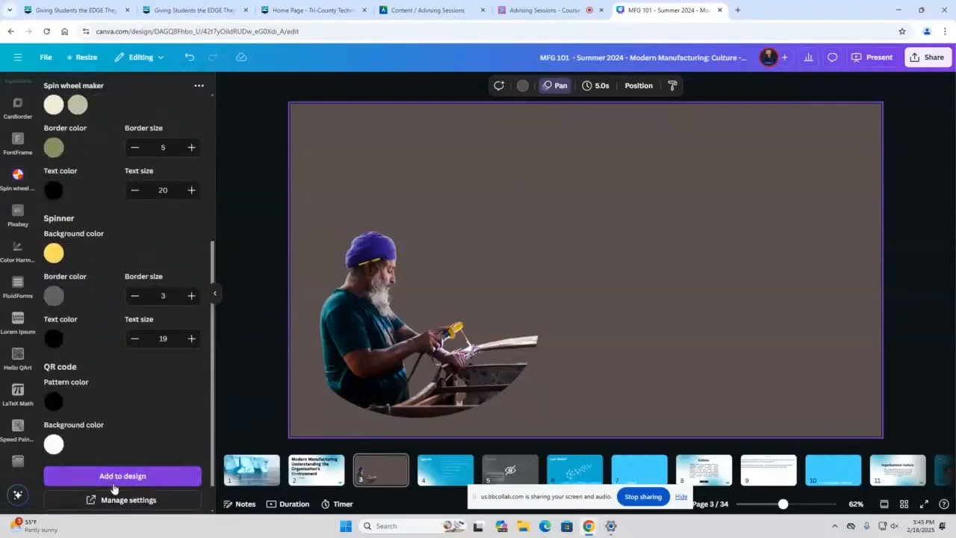
click(53, 444)
click(163, 351)
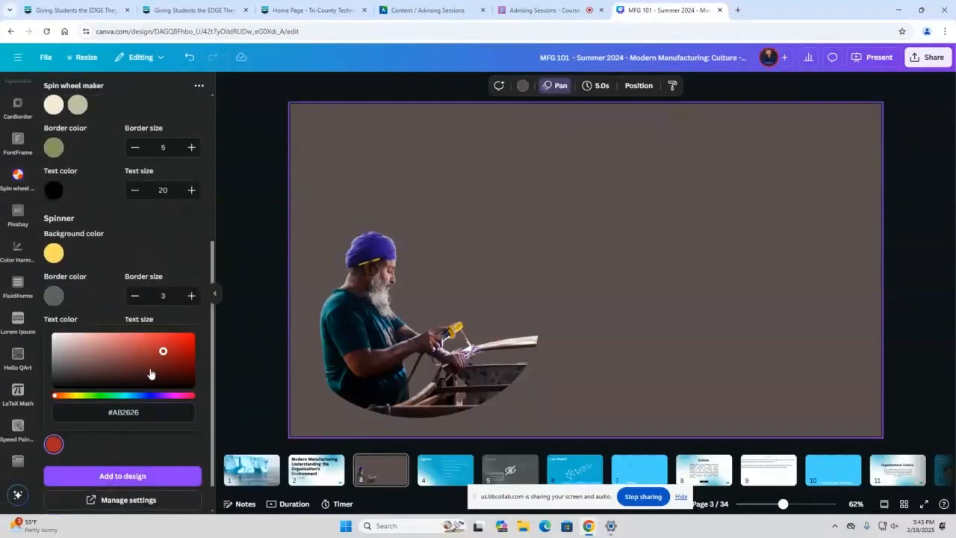
Try to add the customized spin wheel with its QR code to page 3
click(133, 465)
click(134, 473)
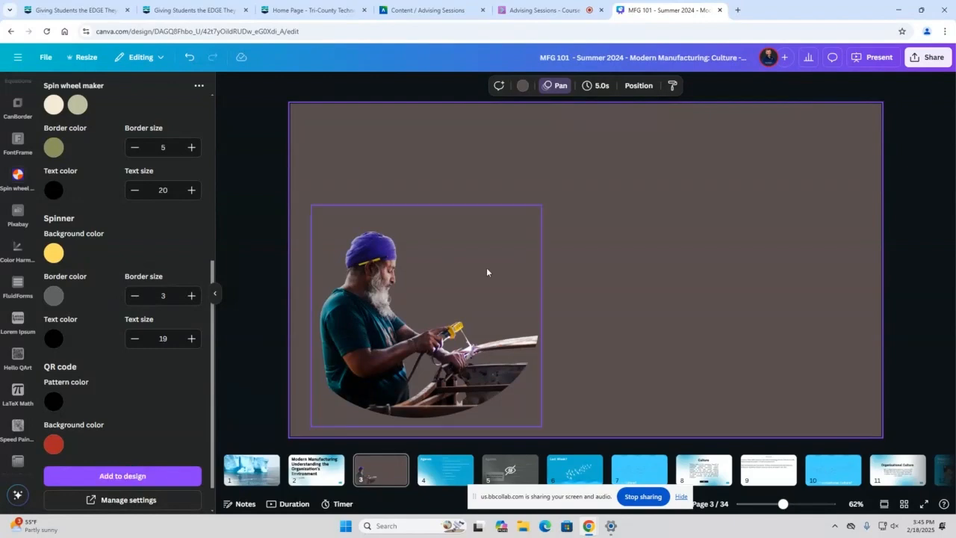
scroll(344, 306, down, 1)
scroll(345, 304, up, 1)
click(383, 468)
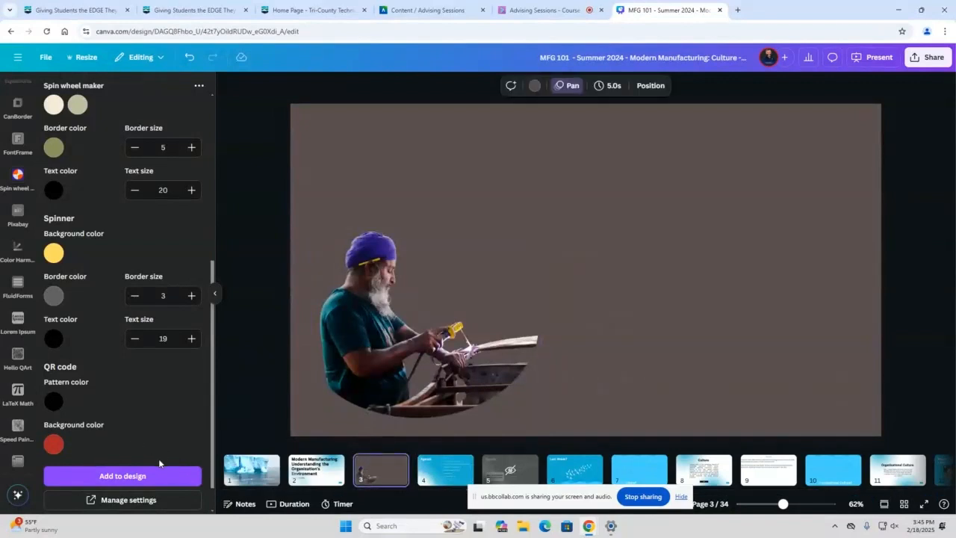
click(129, 476)
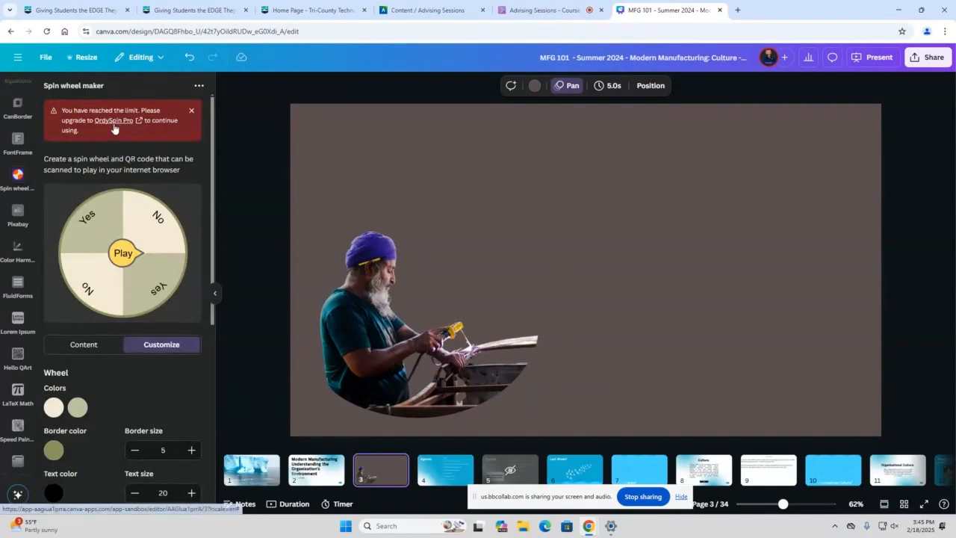
Open the WellSaid voiceover app to show its sample voices
scroll(28, 203, up, 2)
scroll(28, 203, up, 5)
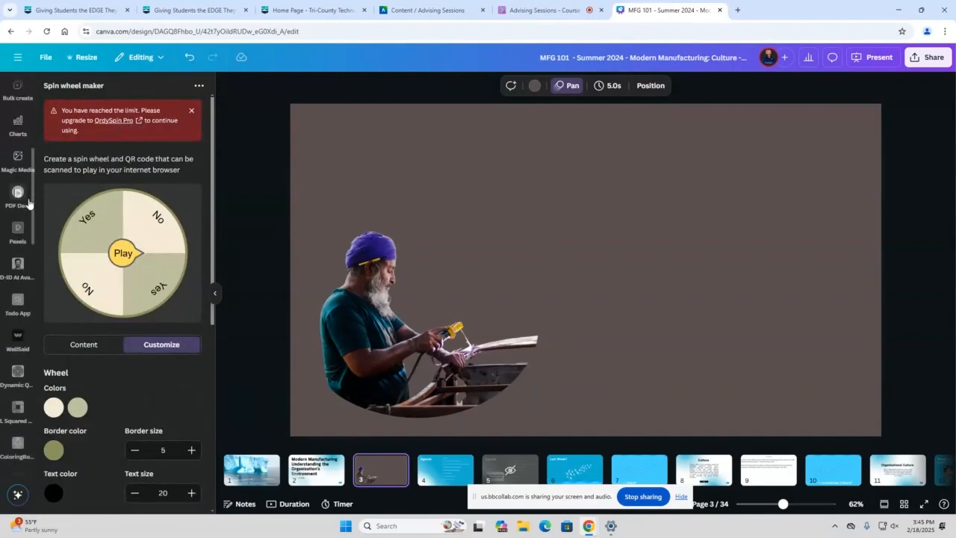
click(21, 339)
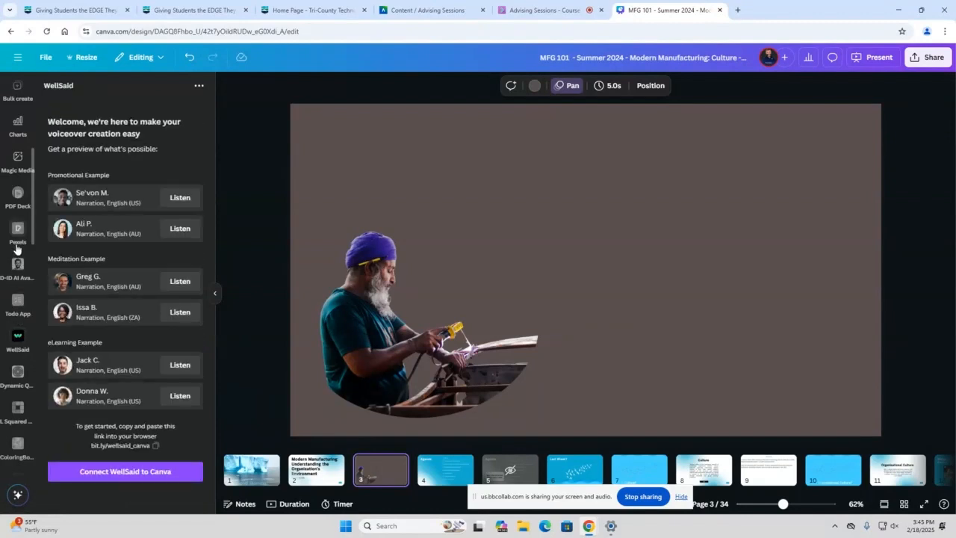
Show the presentation design templates
scroll(17, 253, up, 3)
scroll(17, 252, up, 2)
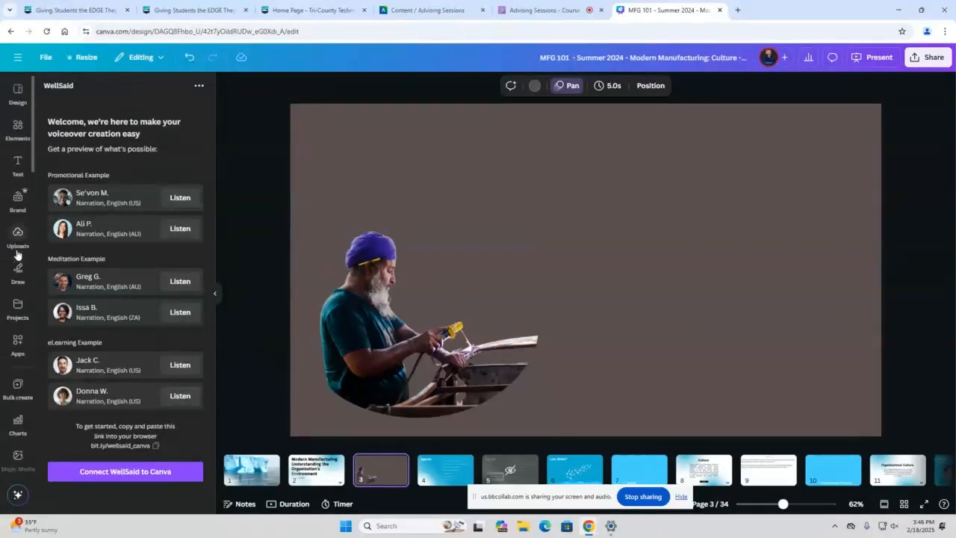
click(22, 102)
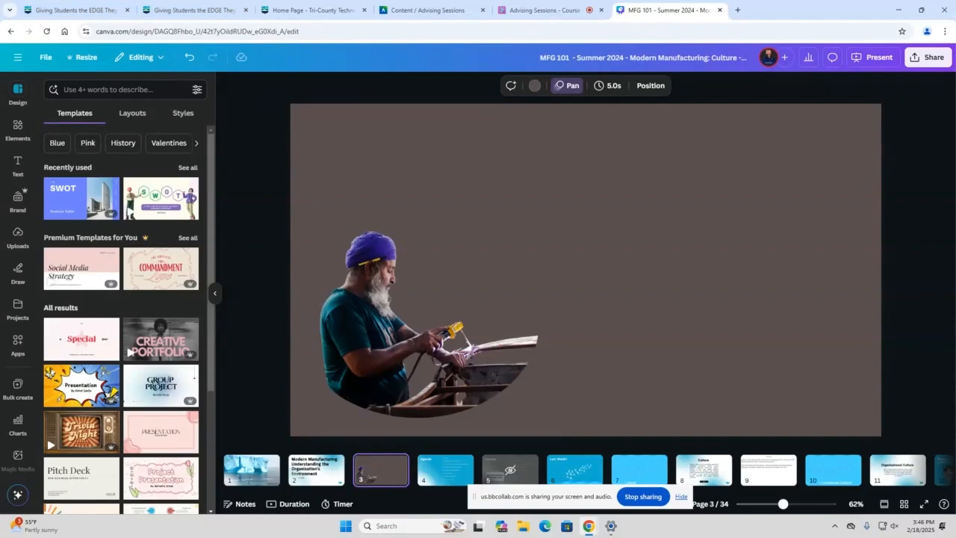
Revisit Spin wheel maker, and view the color harmony and FontFrame apps
scroll(17, 328, down, 5)
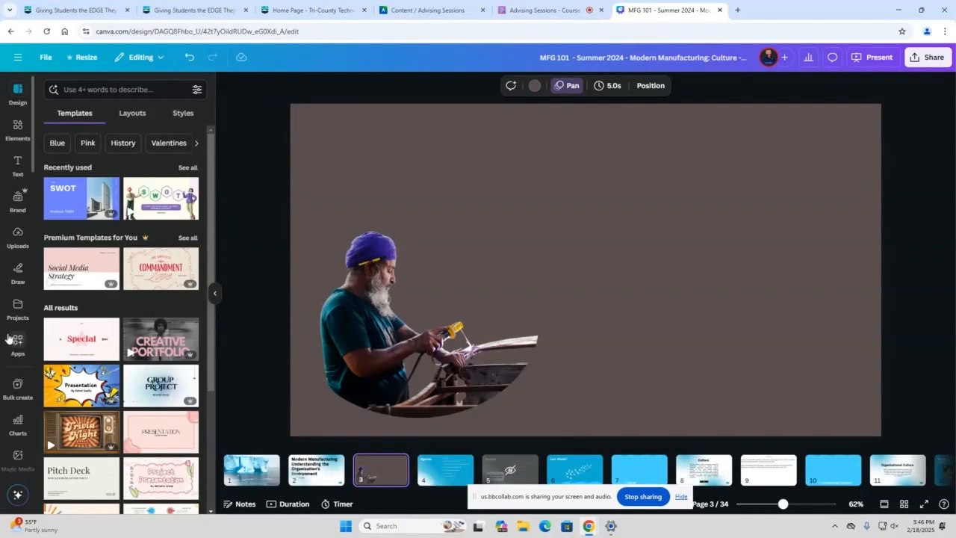
scroll(18, 340, down, 4)
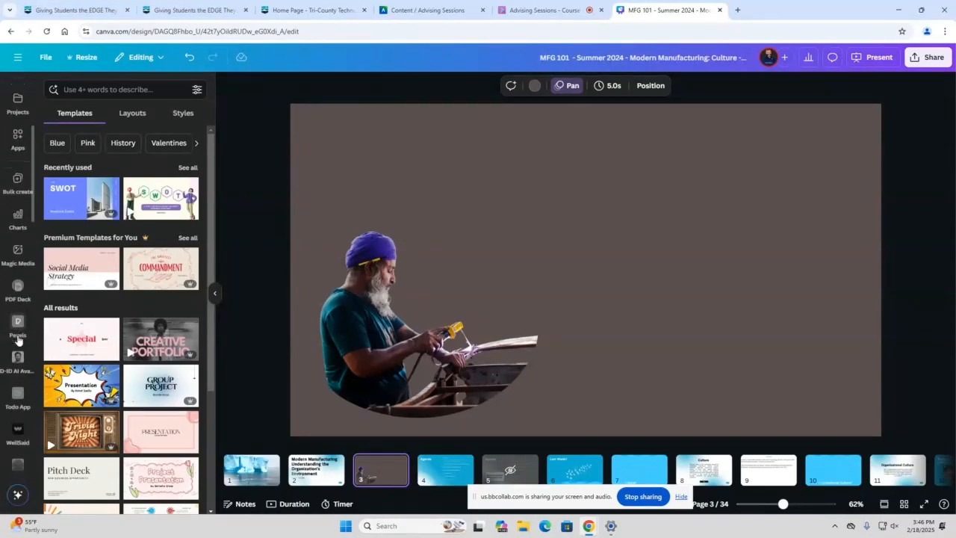
scroll(17, 340, down, 4)
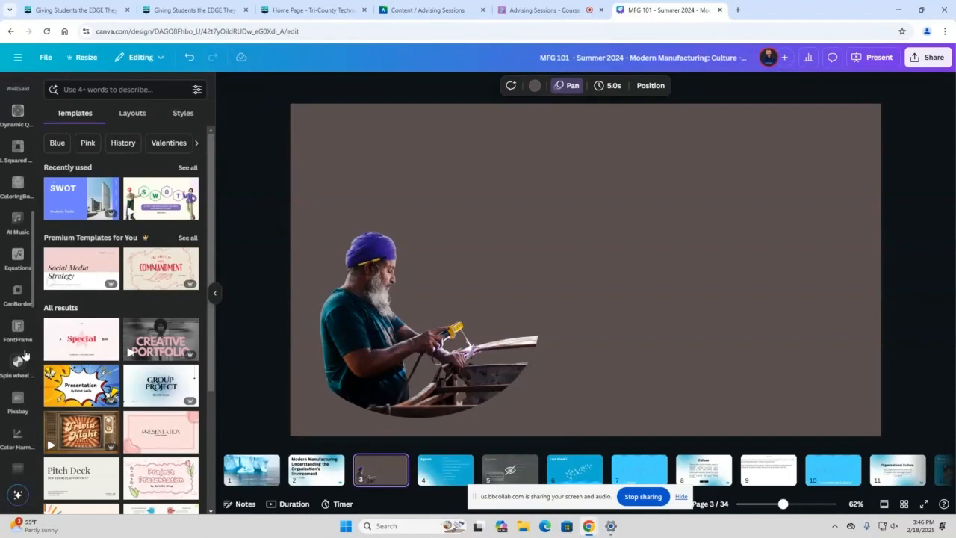
click(20, 360)
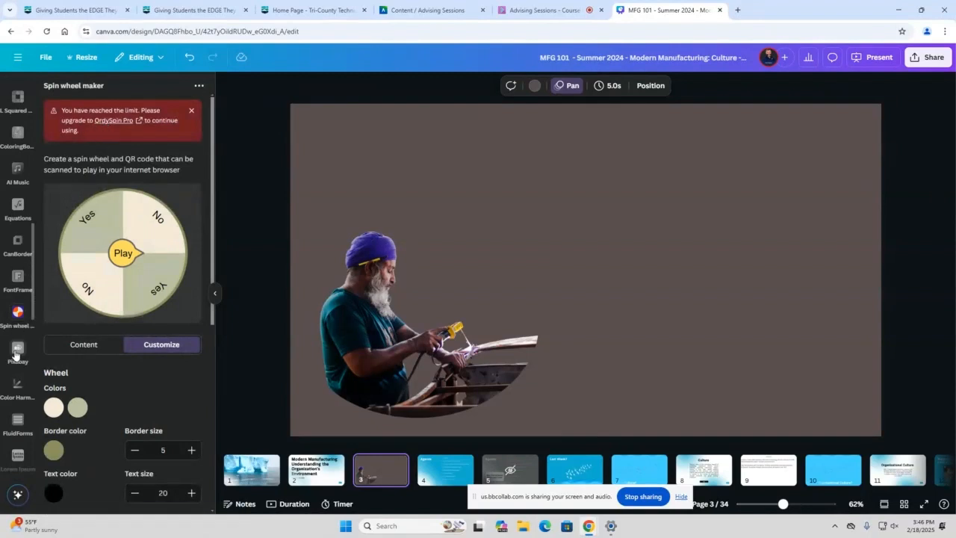
click(18, 383)
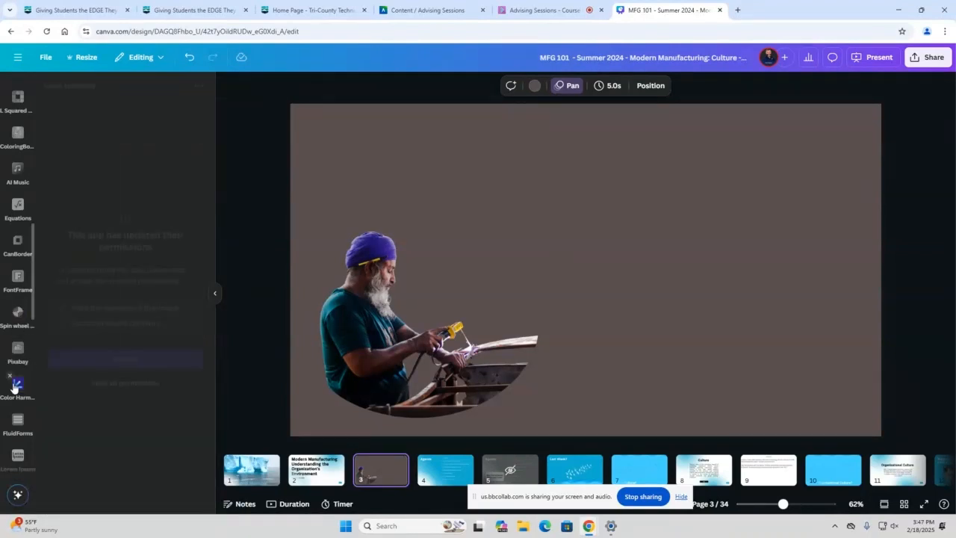
click(17, 277)
Open the Dynamic QR Codes app to view its code templates
scroll(19, 291, up, 2)
scroll(19, 291, up, 5)
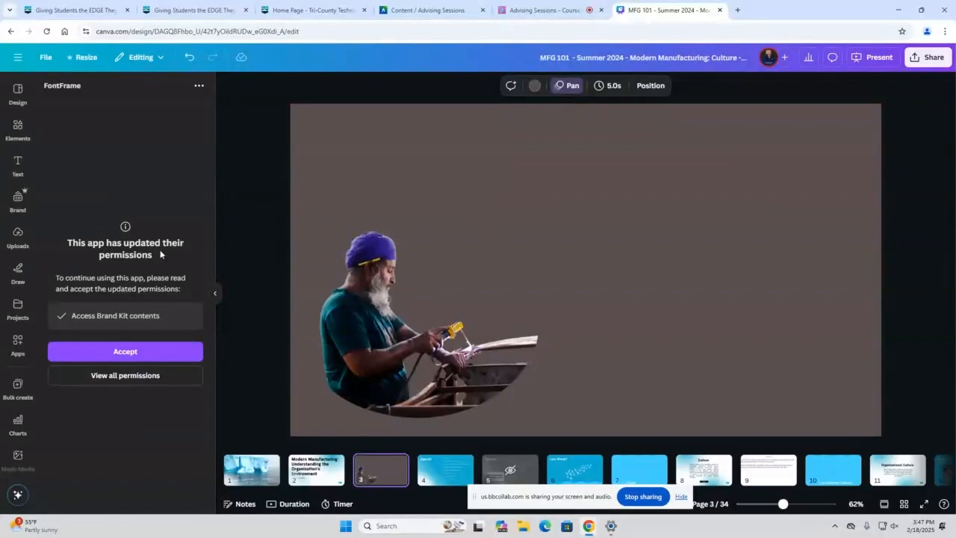
scroll(14, 284, down, 5)
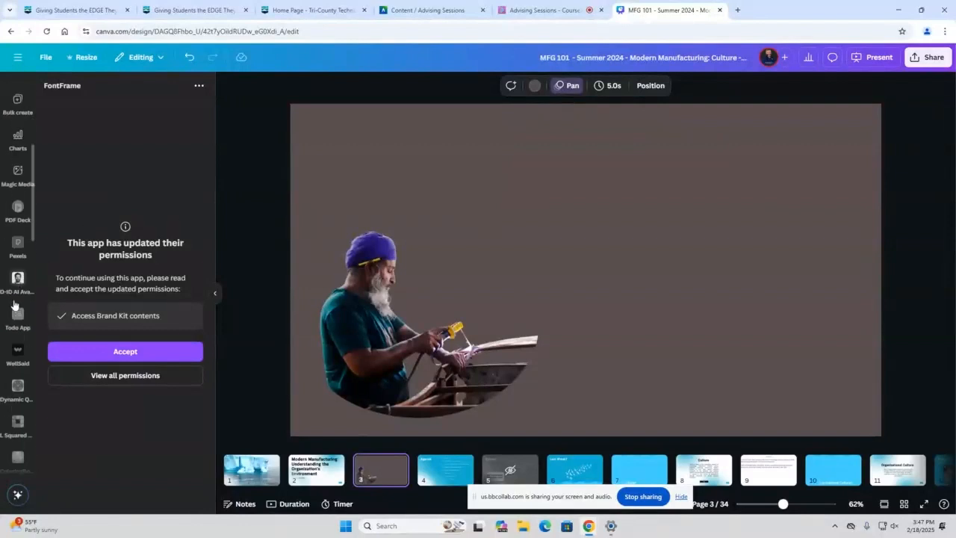
scroll(19, 284, down, 3)
click(18, 170)
Find the Gen QR app among the add-on apps and open its QR code settings
scroll(15, 247, down, 4)
scroll(18, 258, down, 3)
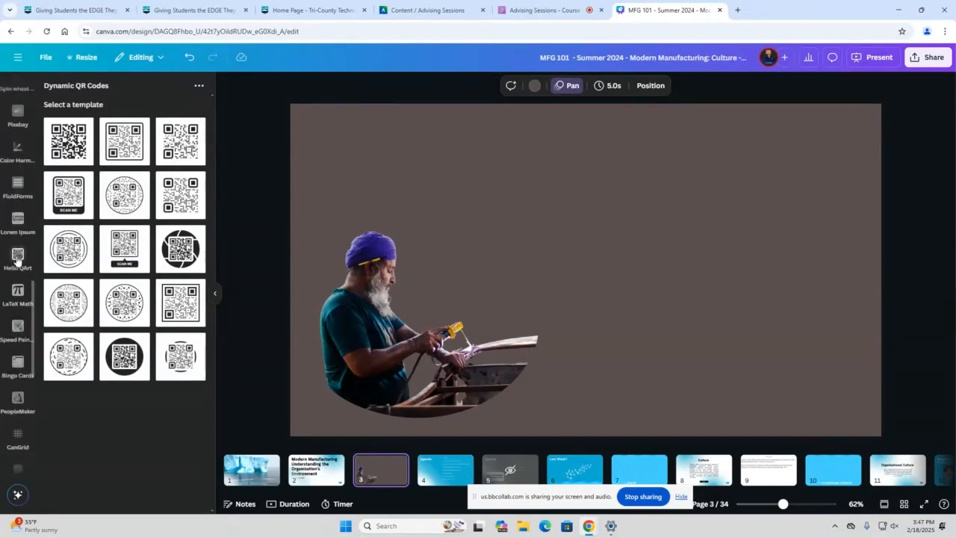
scroll(17, 258, down, 4)
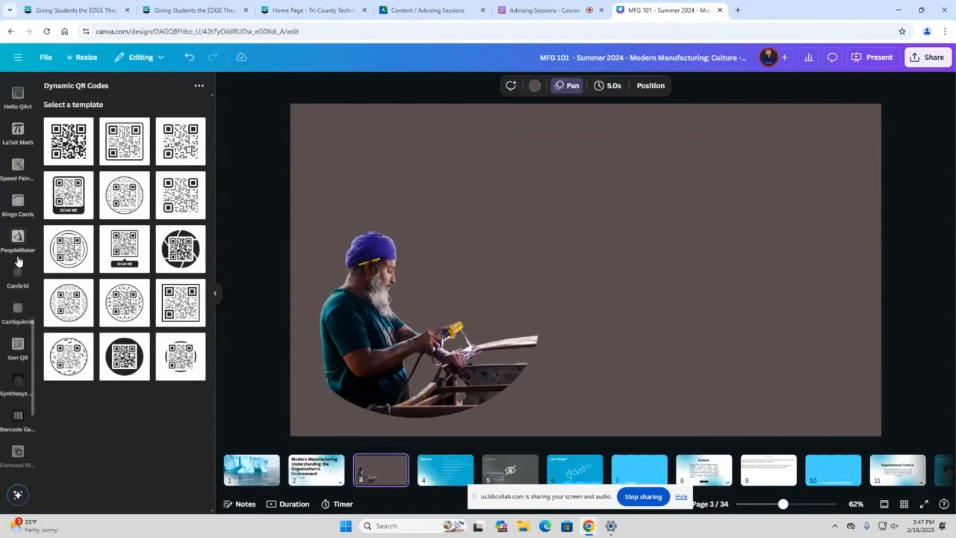
click(18, 206)
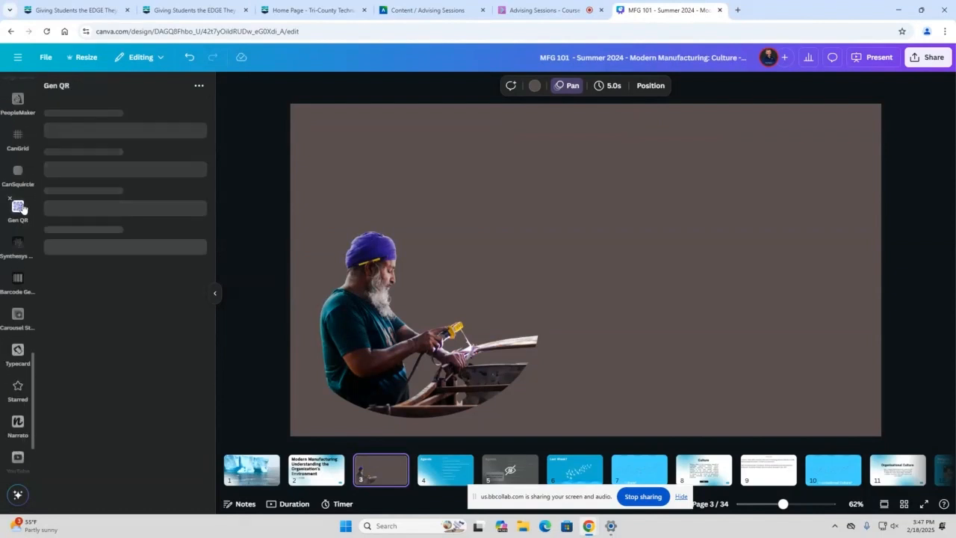
scroll(118, 213, down, 1)
scroll(120, 212, up, 1)
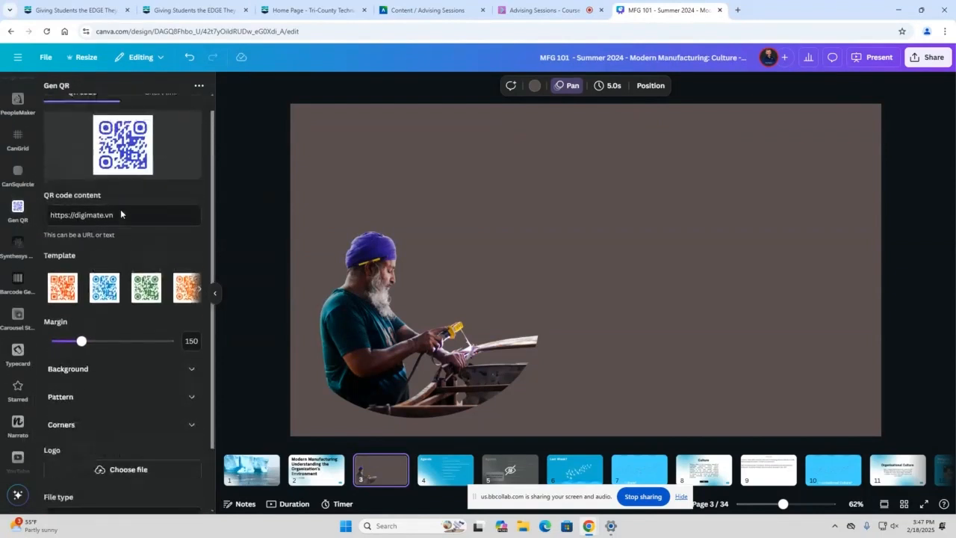
scroll(120, 213, down, 2)
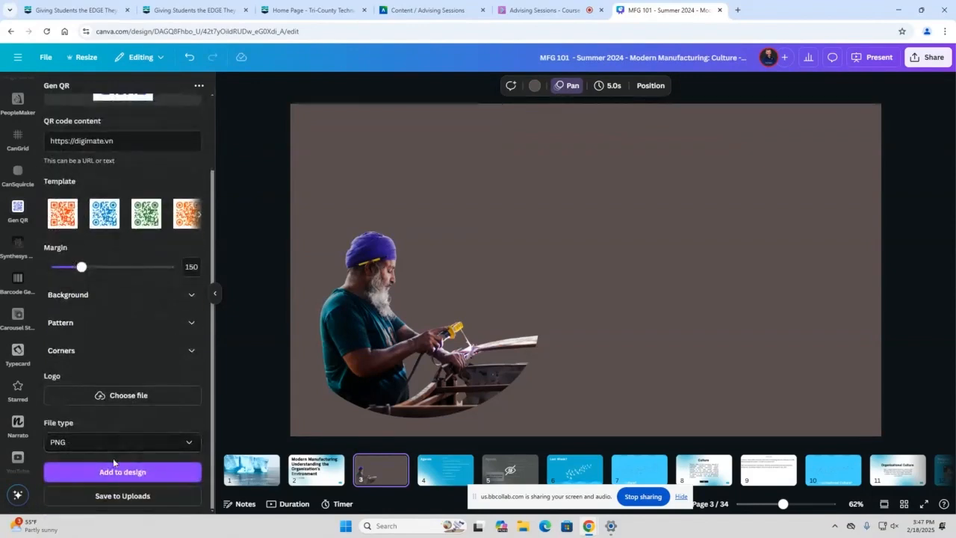
scroll(119, 284, up, 1)
click(123, 233)
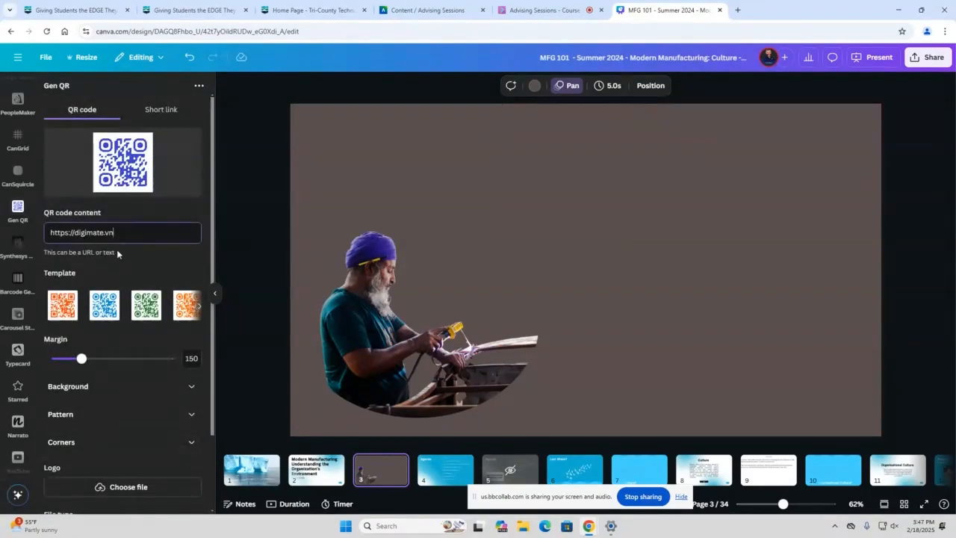
scroll(116, 258, down, 1)
click(138, 472)
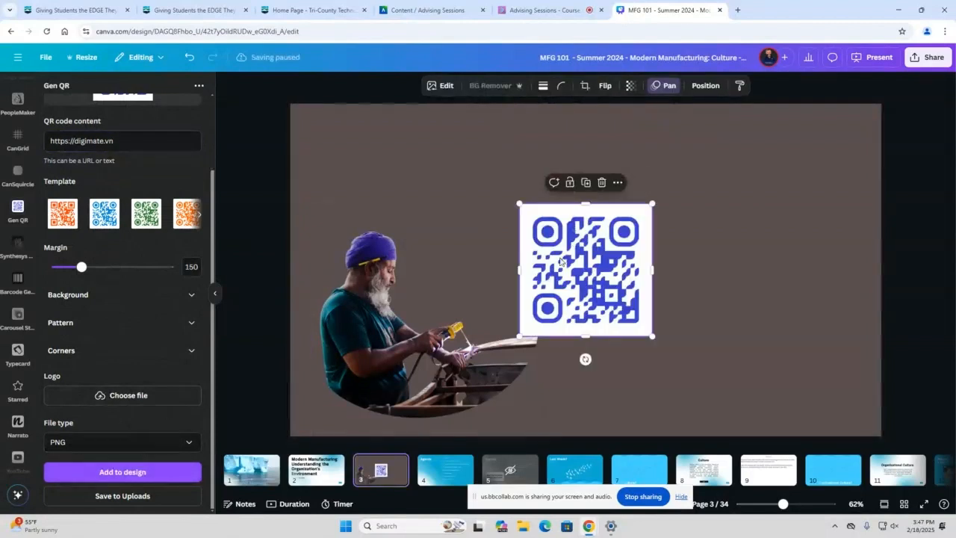
click(12, 281)
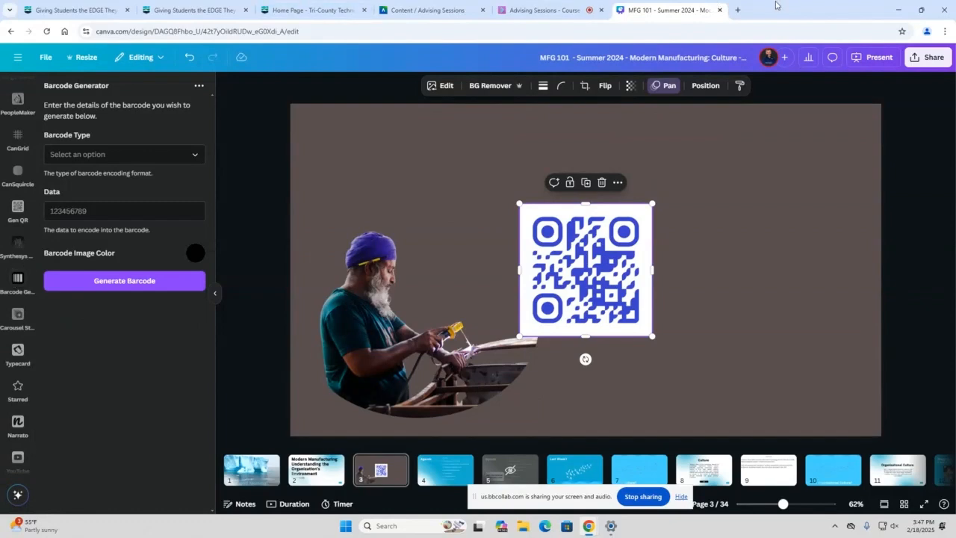
Close the MFG 101 presentation and switch to the window with the Visual Vibes - LC 101 presentation
click(719, 11)
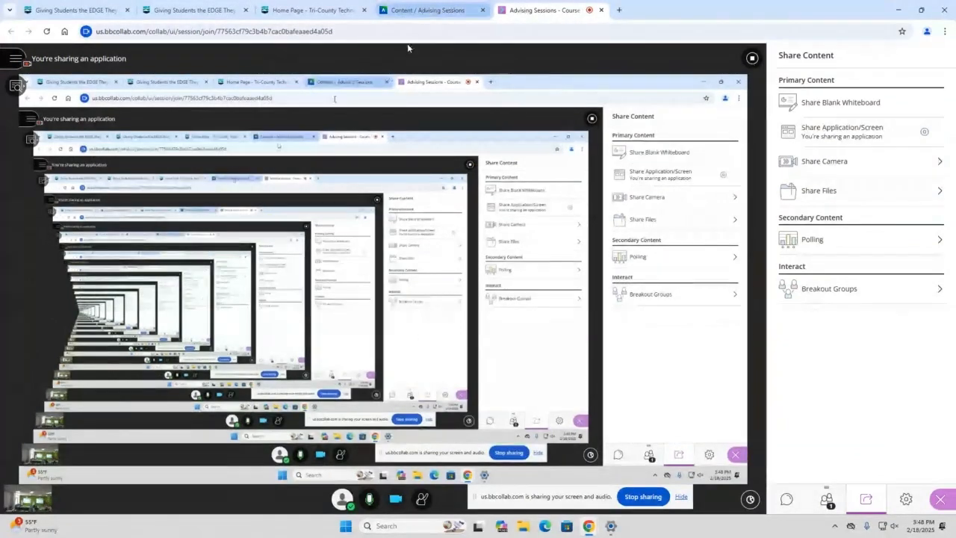
mouse_move(589, 527)
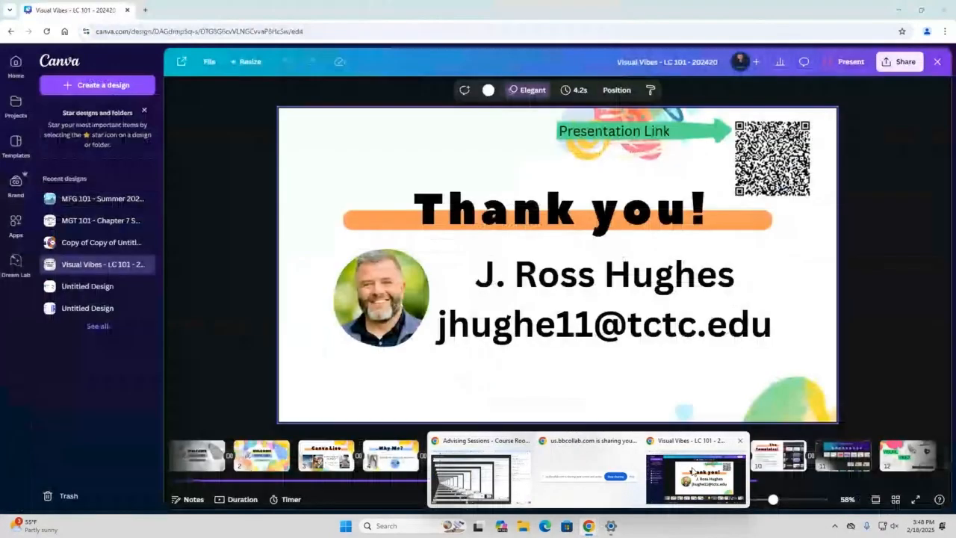
click(692, 471)
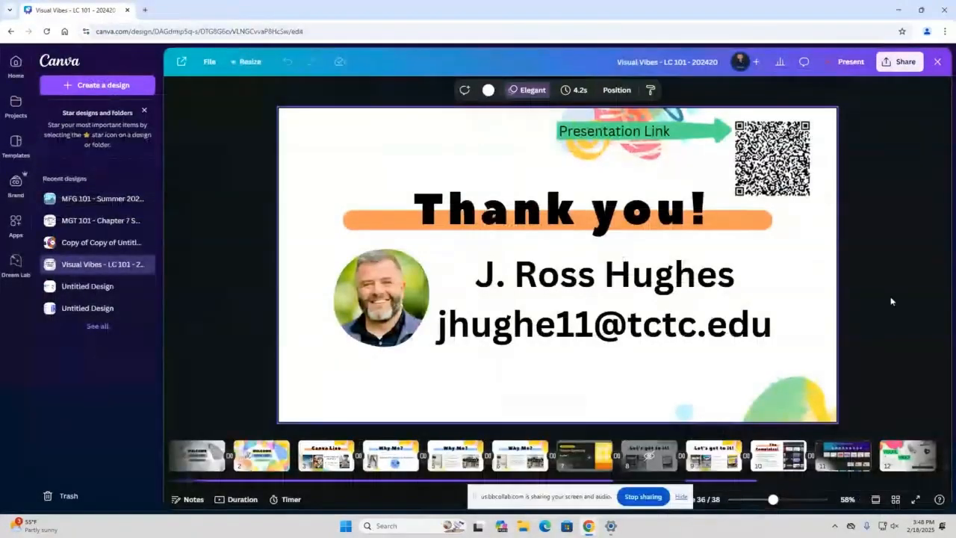